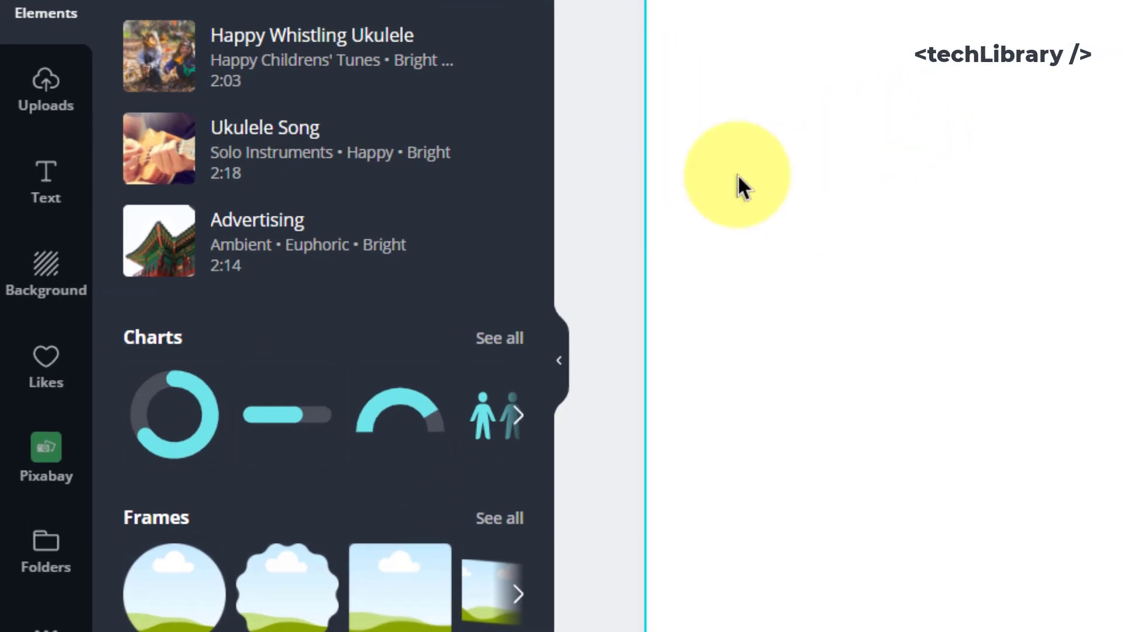
Fill the blank page 4 background with the green swatch from the document colors
left_click(47, 282)
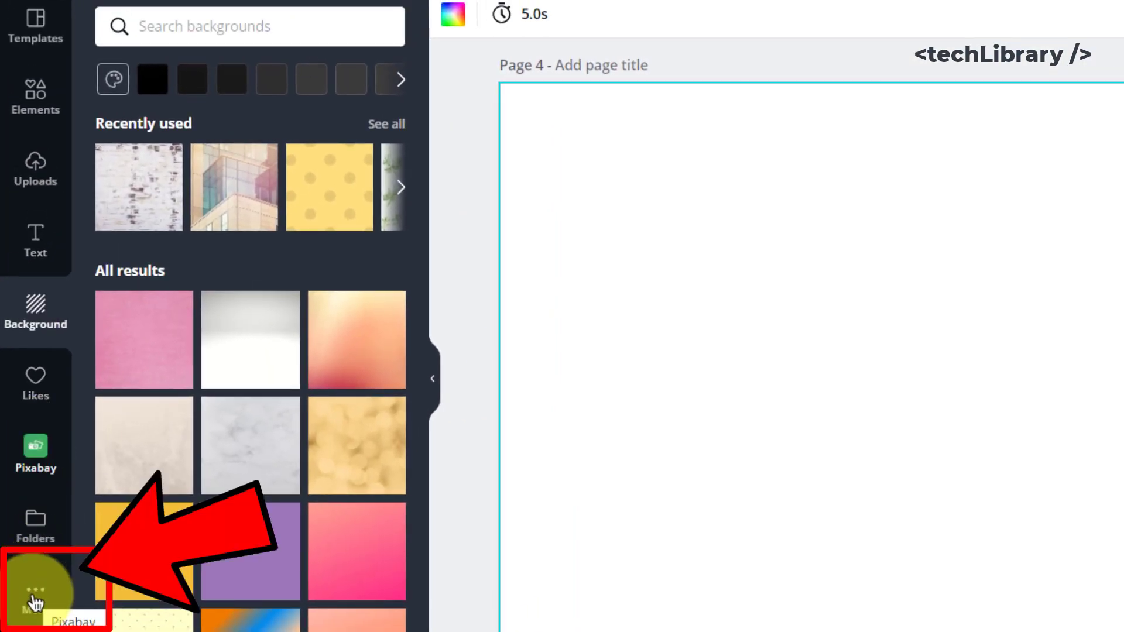
left_click(38, 603)
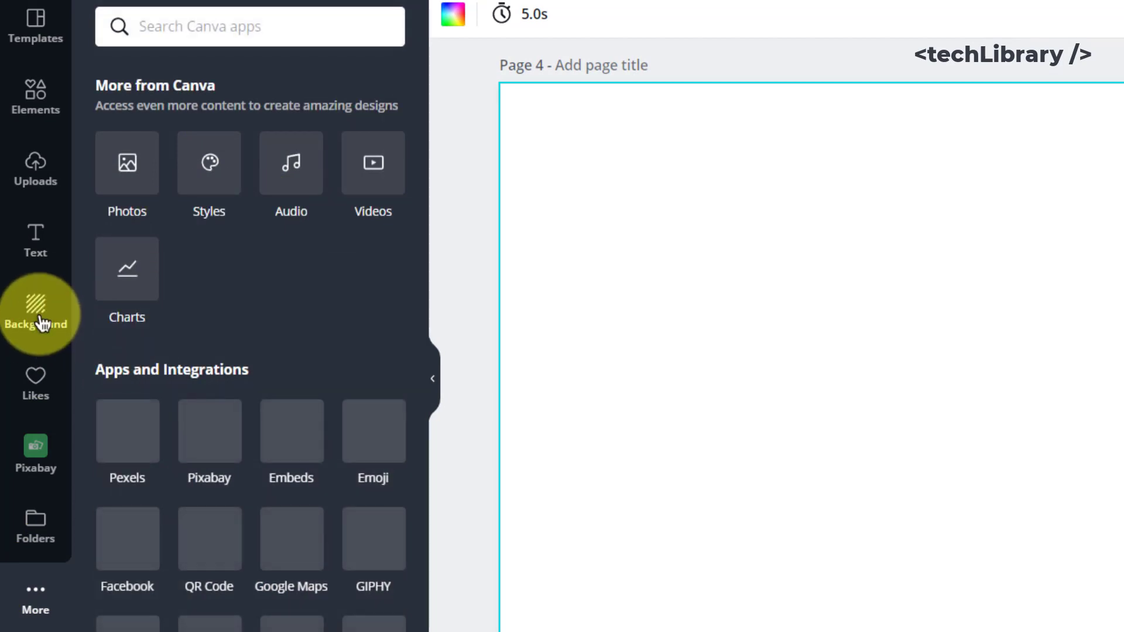
left_click(41, 322)
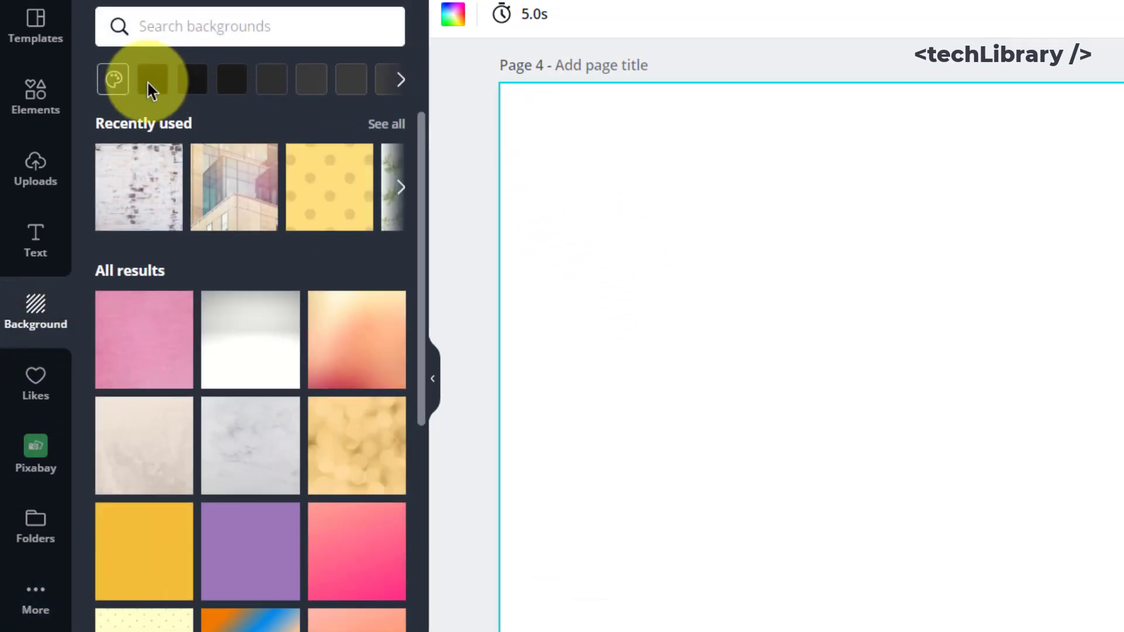
left_click(114, 82)
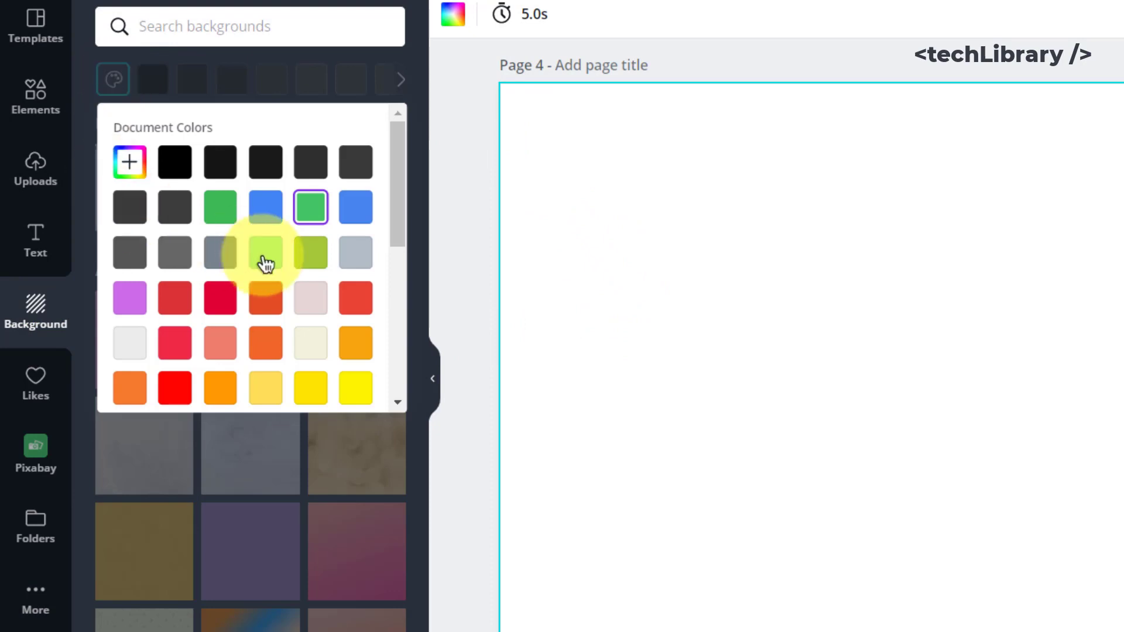
left_click(315, 216)
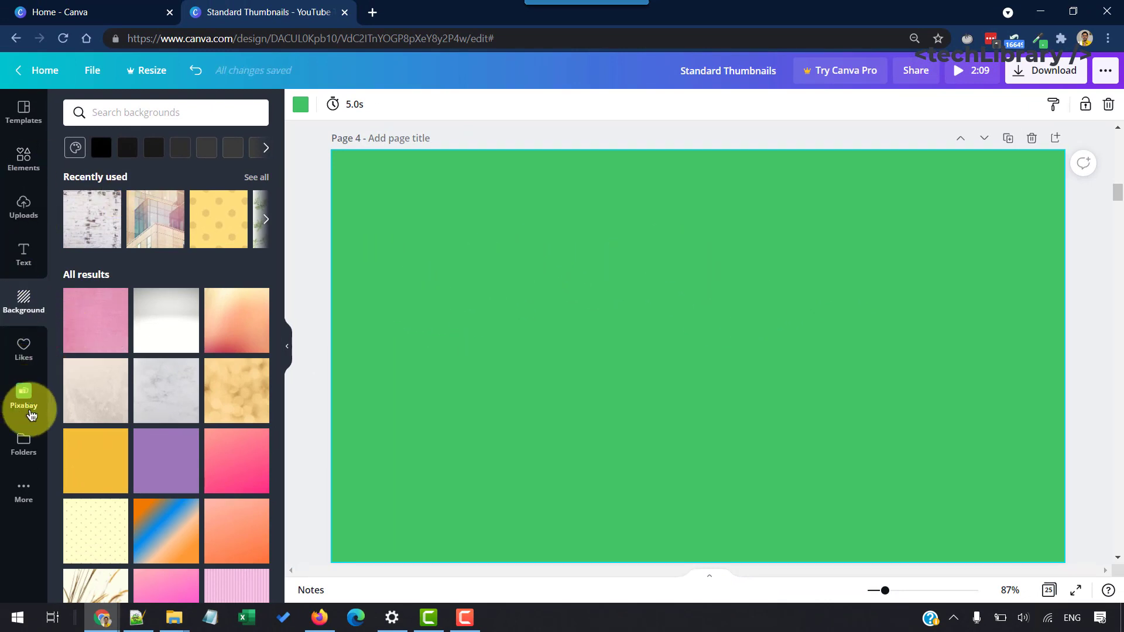
Search the elements library for "planes" and browse the results
left_click(23, 162)
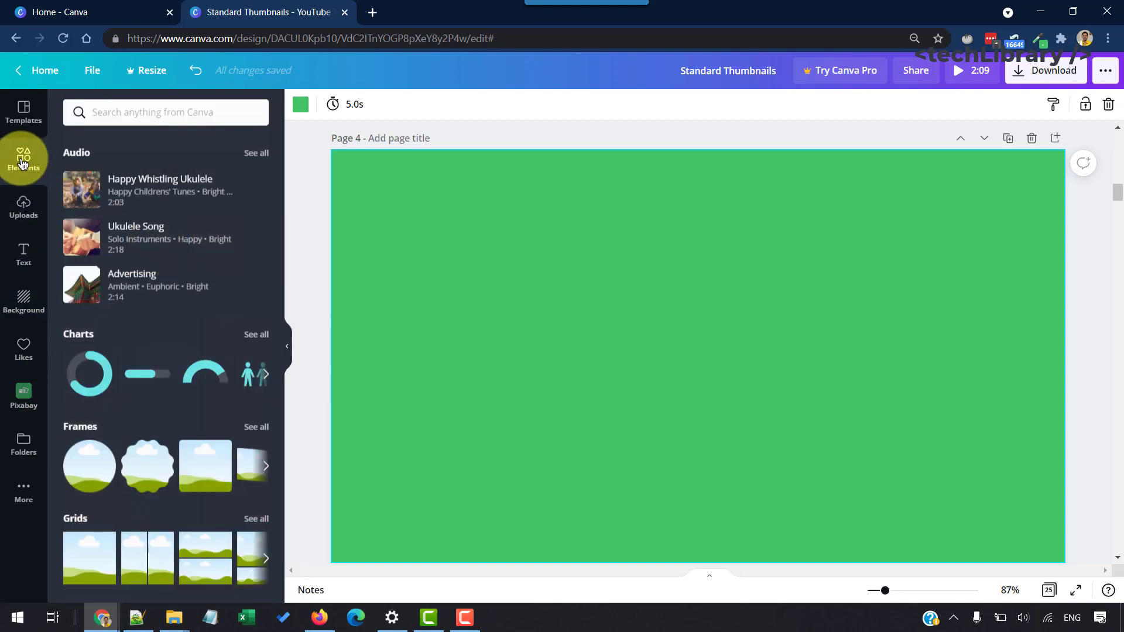
left_click(110, 113)
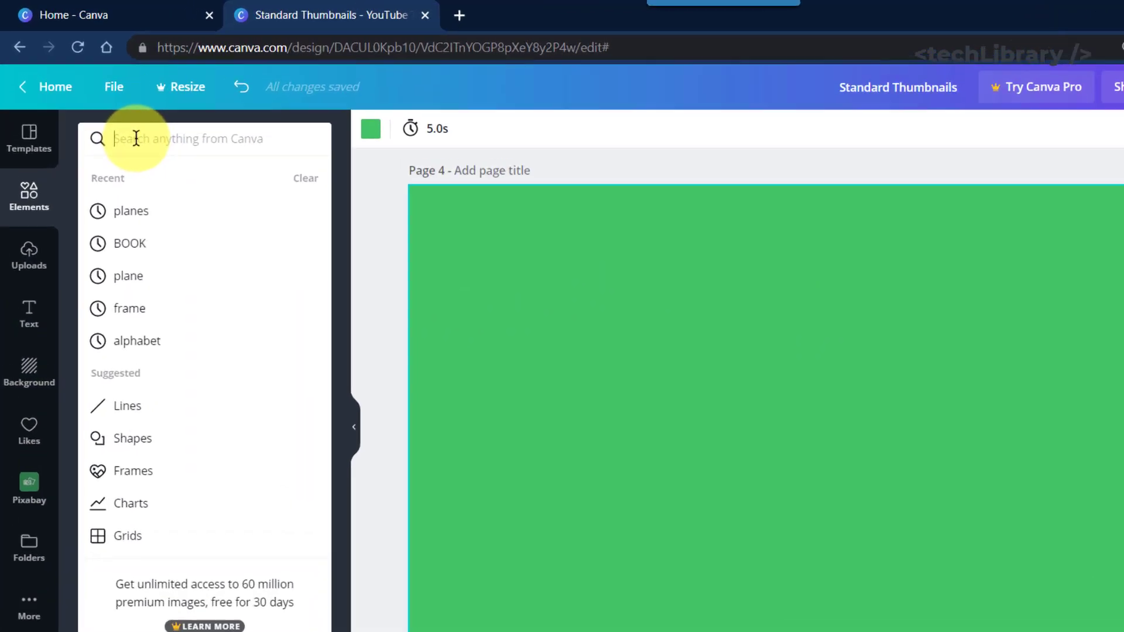
left_click(116, 211)
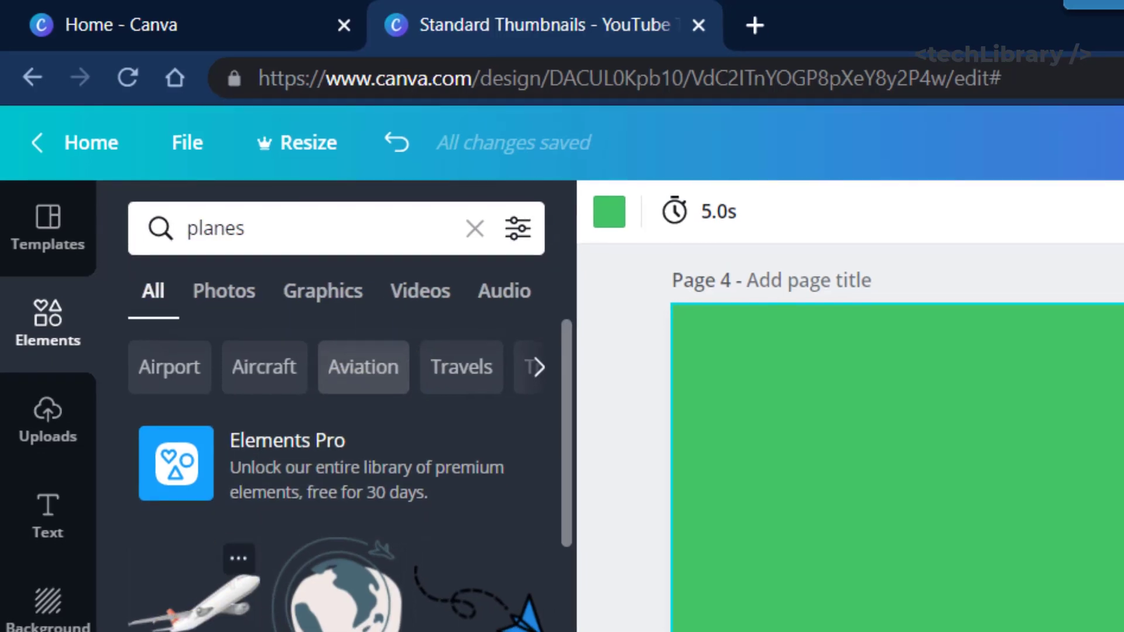
scroll(284, 555, "down", 5)
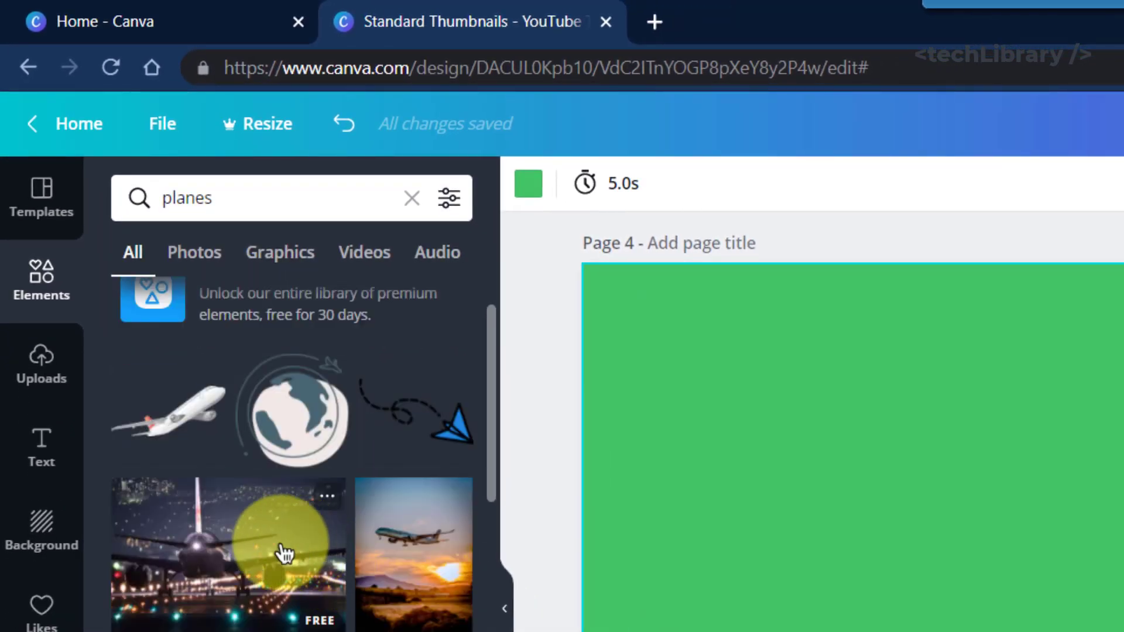
scroll(297, 535, "up", 5)
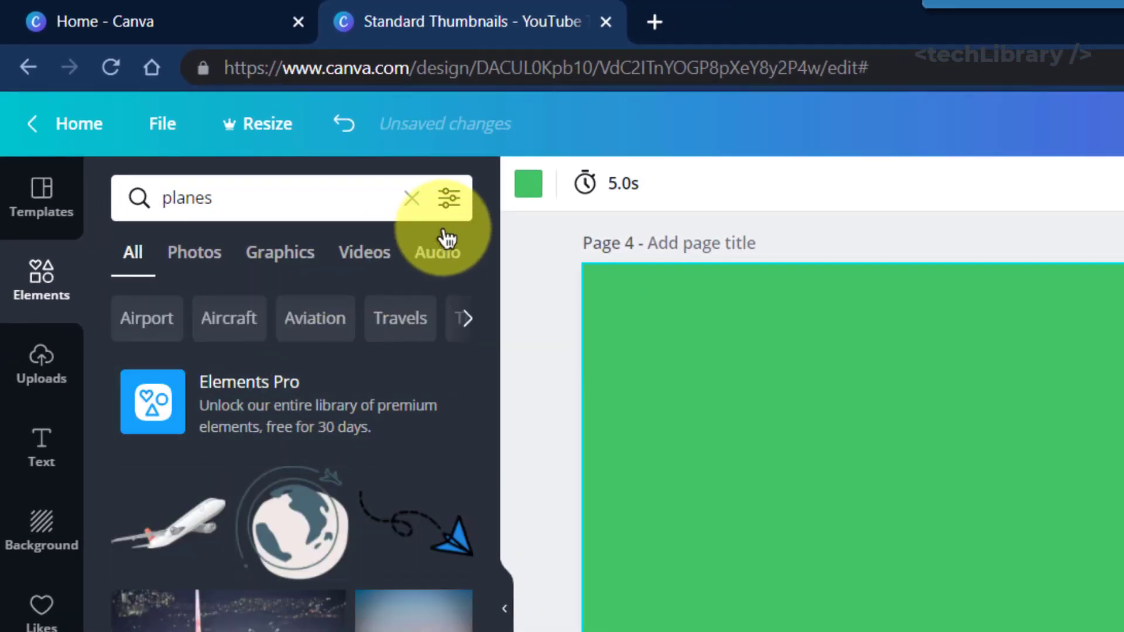
Filter the planes search results to animated elements only
left_click(450, 202)
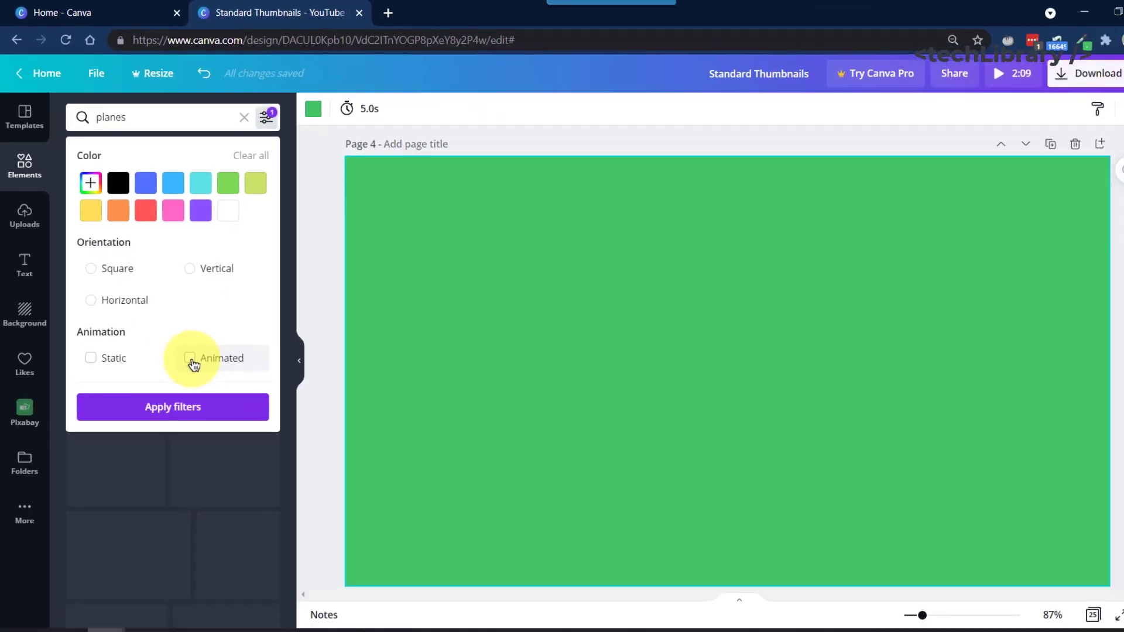
left_click(321, 606)
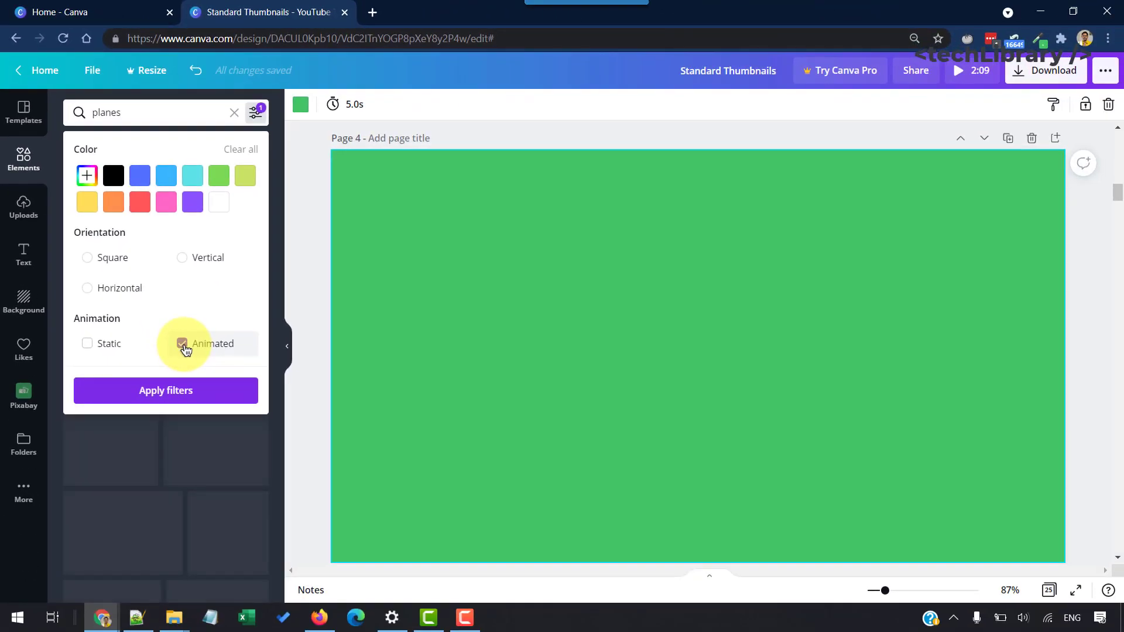
left_click(171, 391)
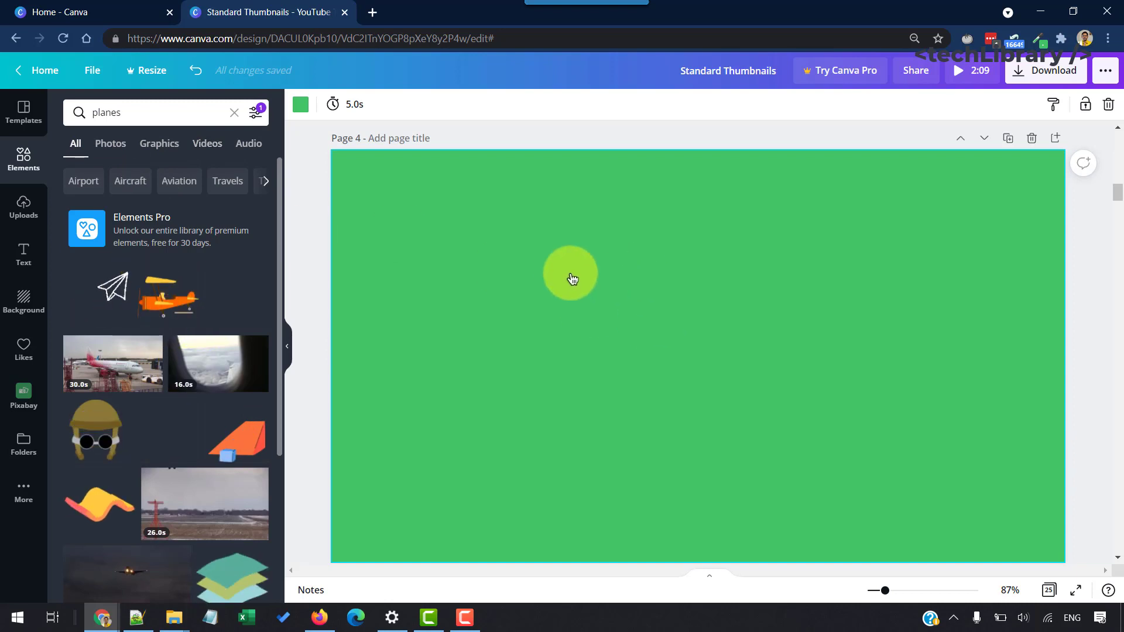
Add the animated orange biplane to the page, shrink it, and place it in the page's upper-left area
left_click(165, 307)
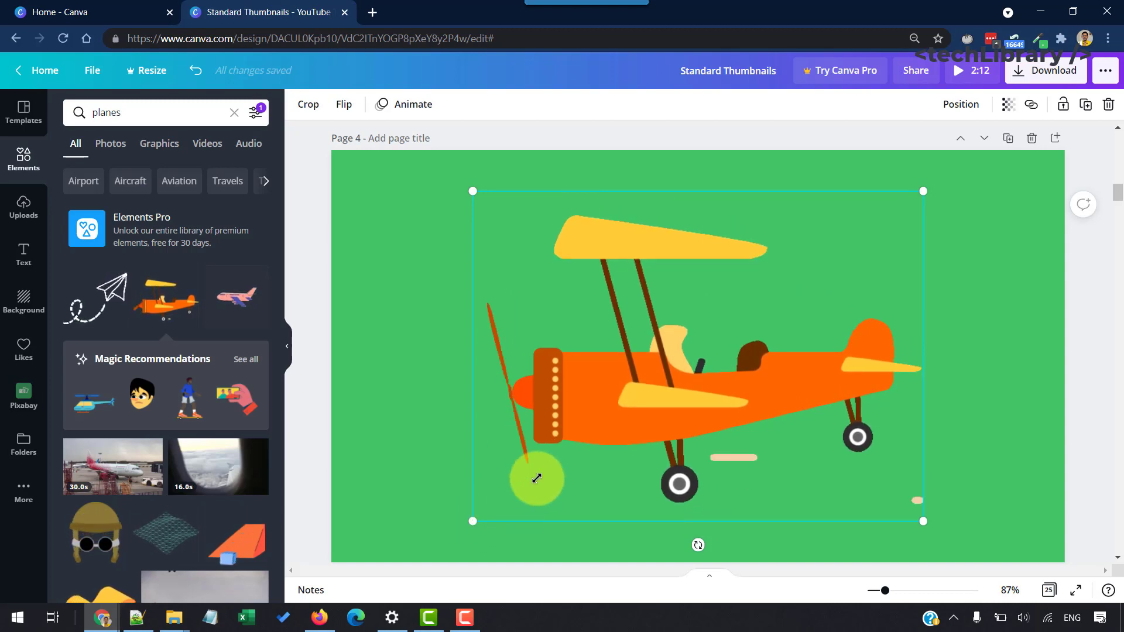
left_click_drag(605, 419, 542, 426)
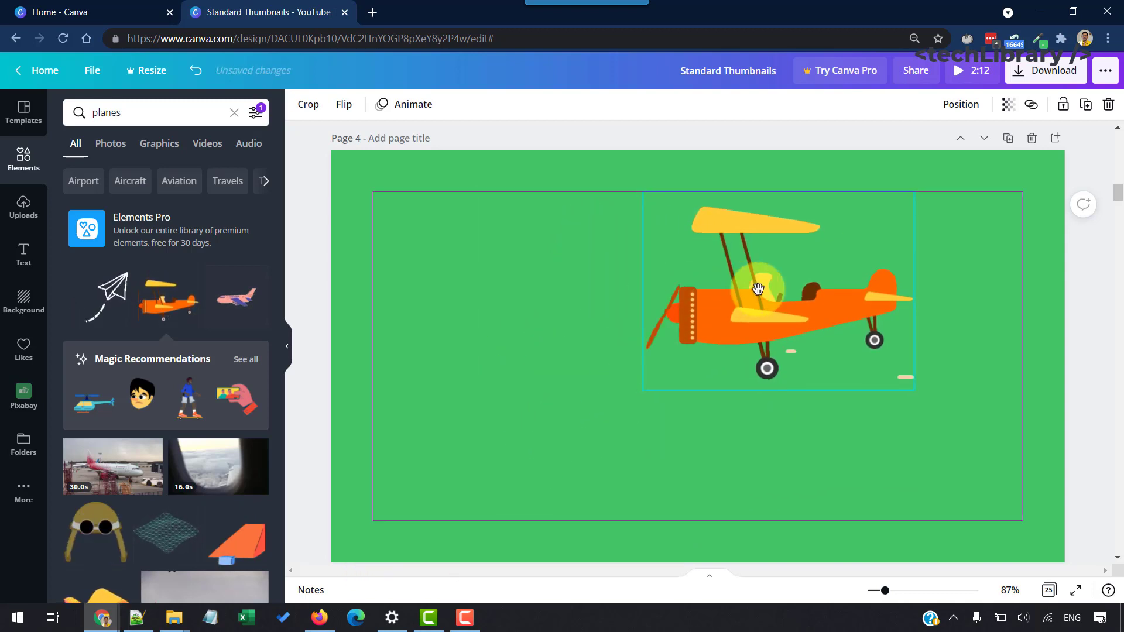
left_click_drag(725, 300, 431, 310)
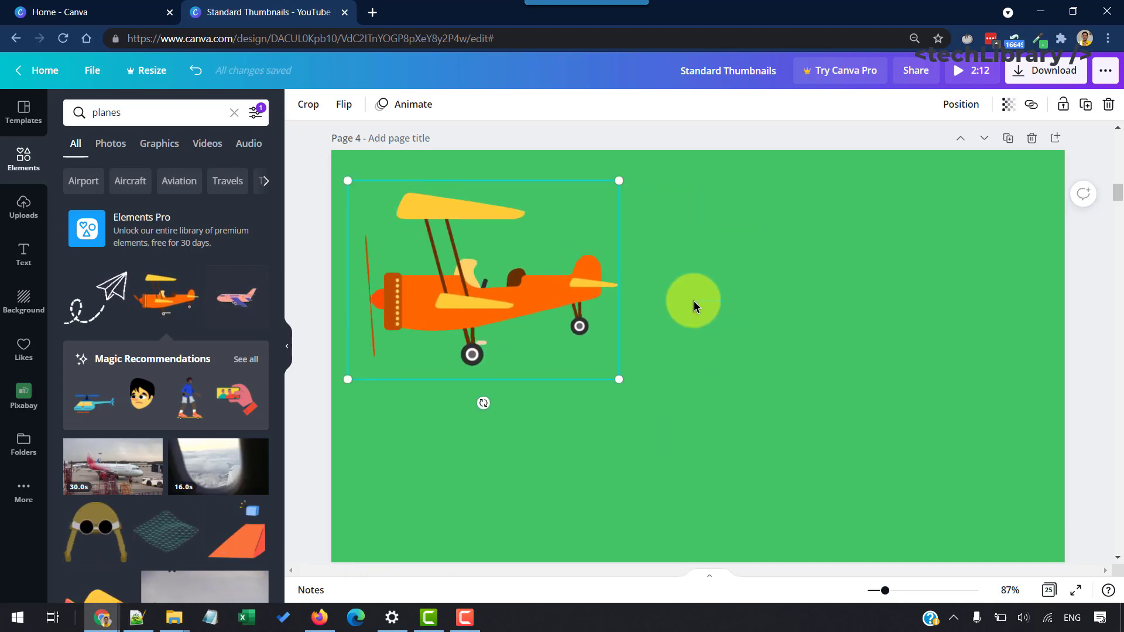
left_click(347, 251)
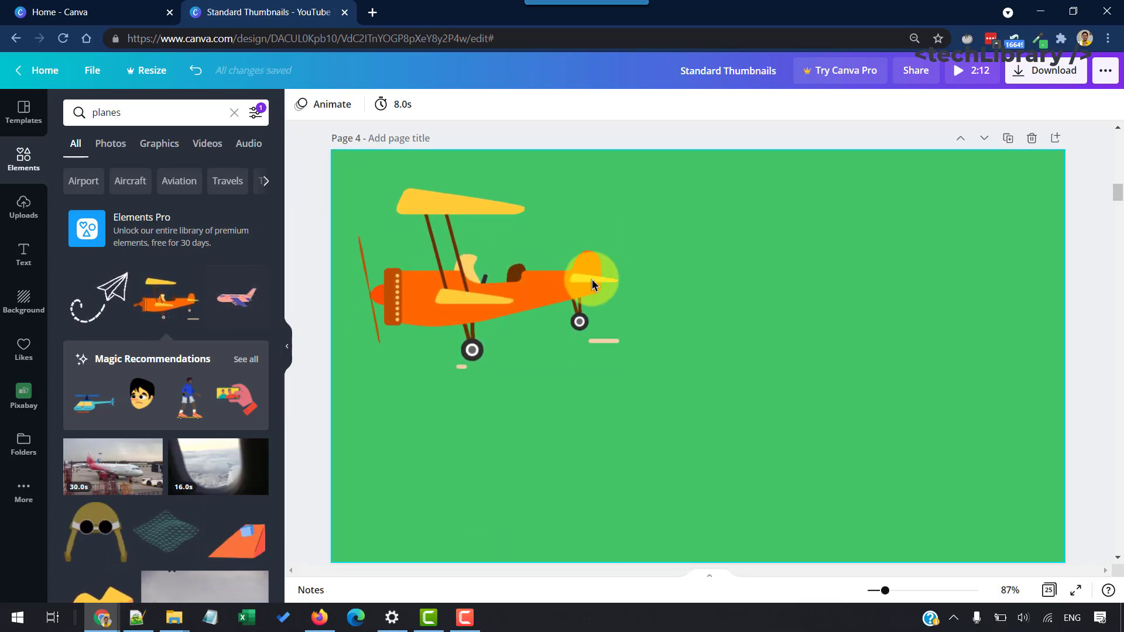
Add a straight black line to the page, shorten it and tilt its right end upward
key("l")
left_click(744, 270)
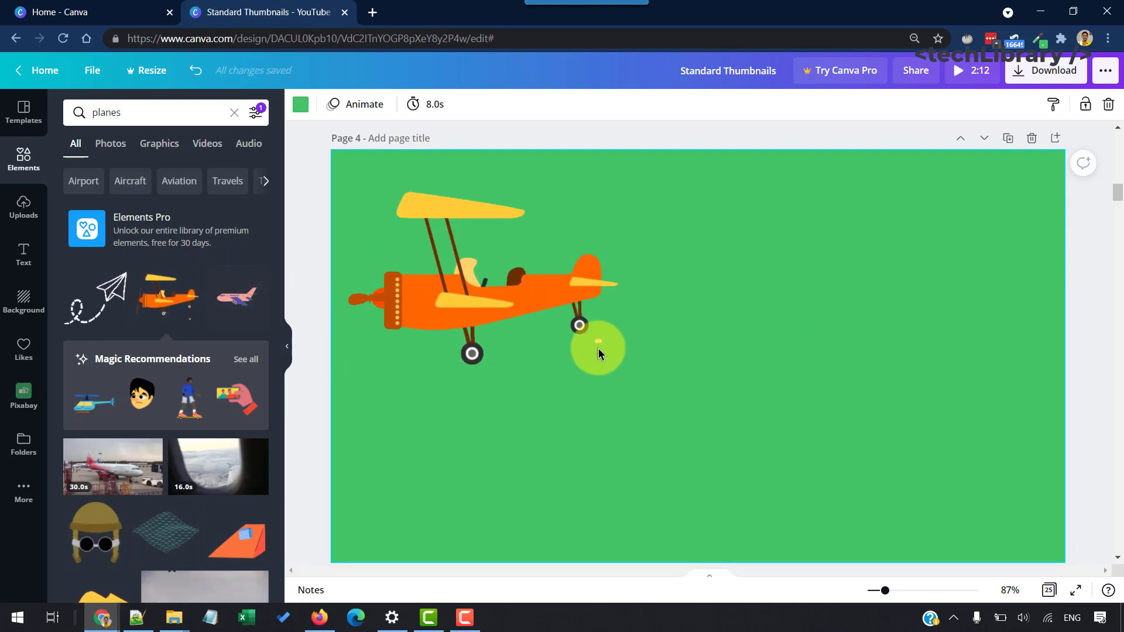
key("l")
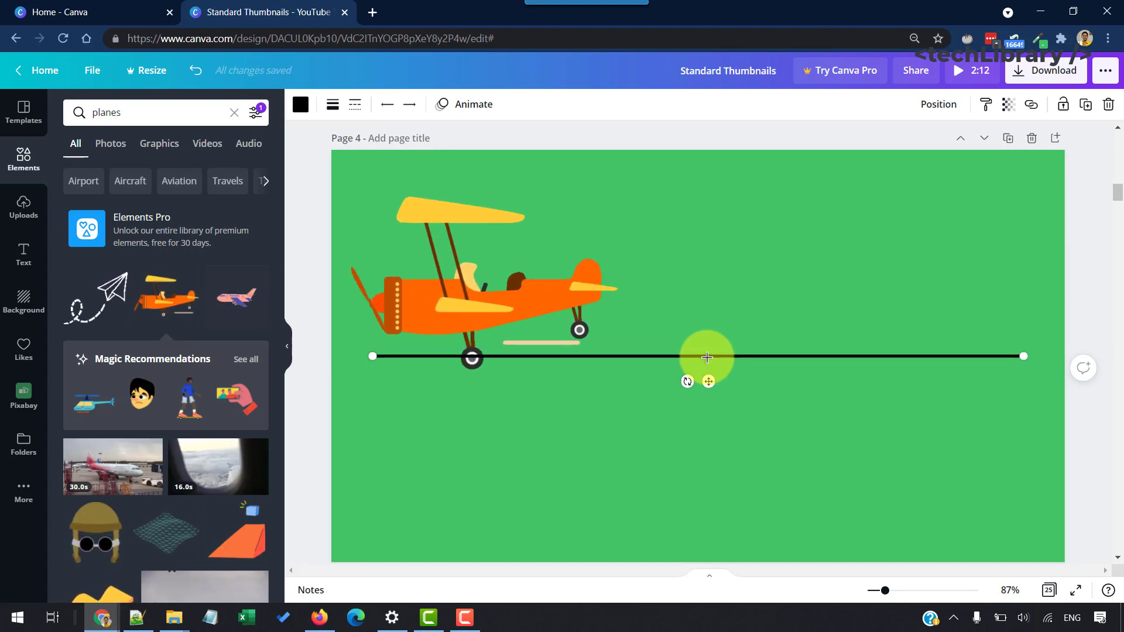
left_click_drag(704, 328, 672, 316)
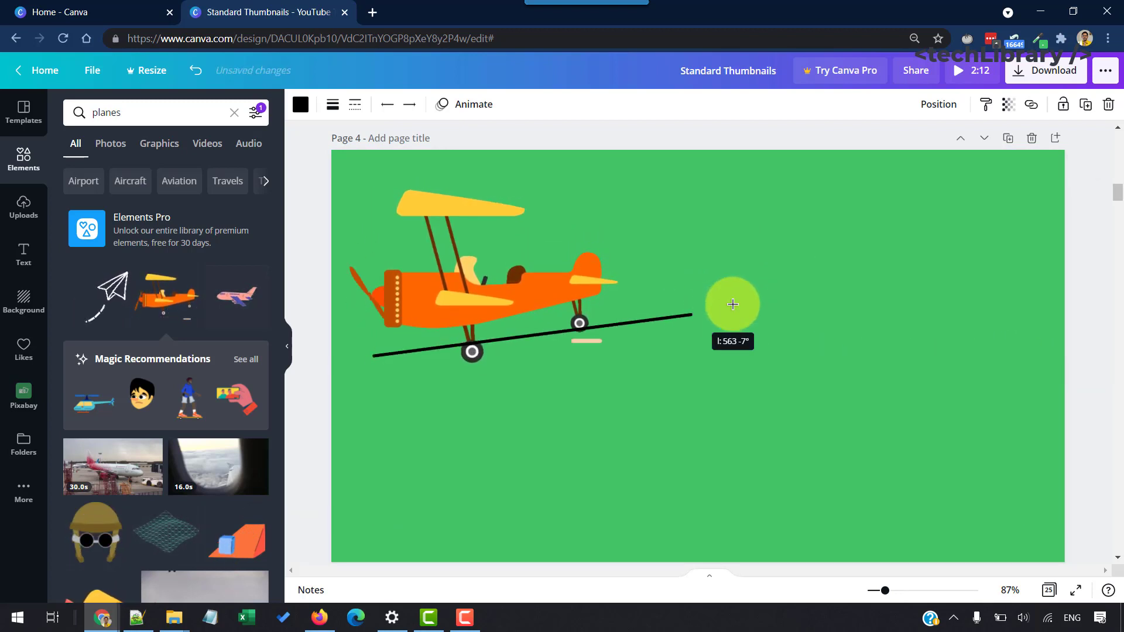
left_click(460, 349)
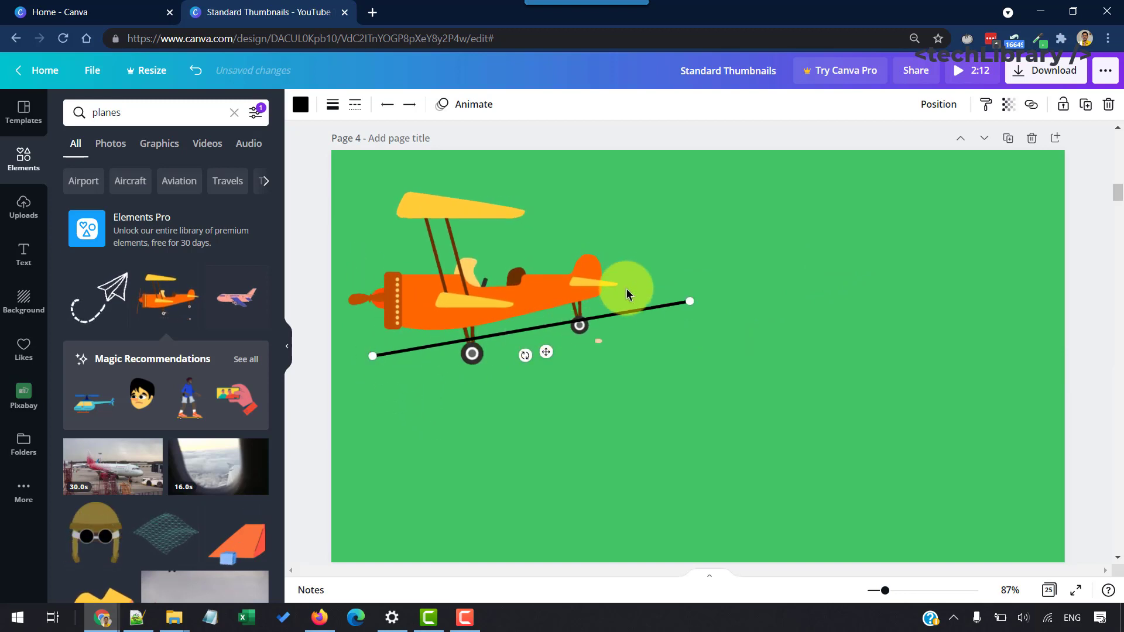
Move the line to the biplane's tail and adjust both endpoints so it forms a shorter tow rope
left_click_drag(559, 325, 792, 248)
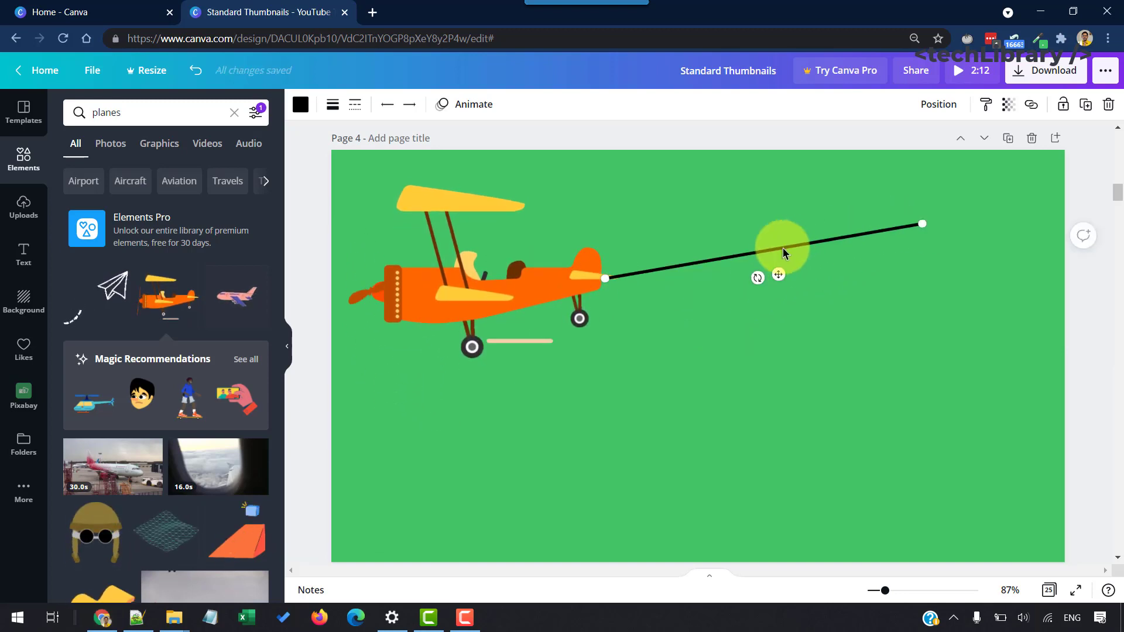
left_click_drag(922, 224, 839, 235)
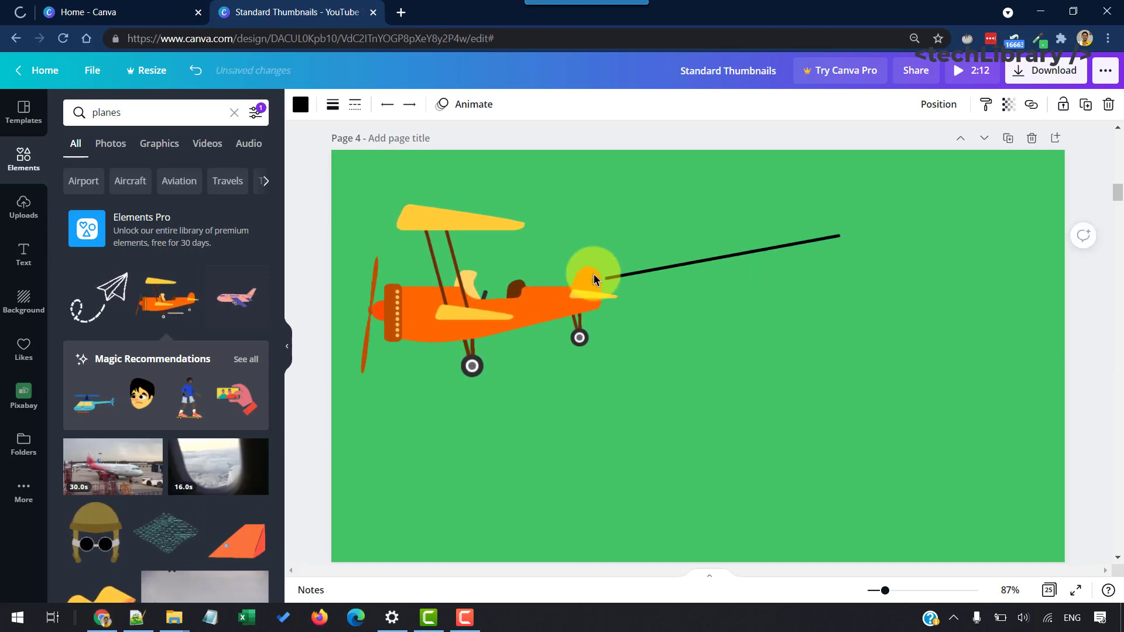
left_click_drag(594, 274, 743, 261)
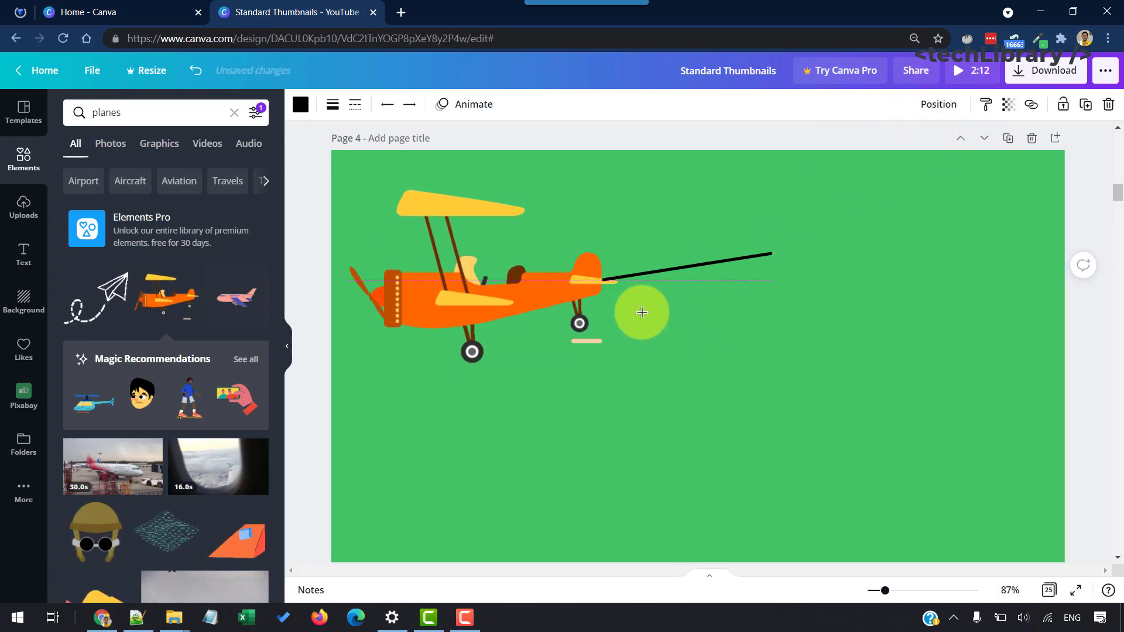
mouse_move(605, 279)
left_mouse_down()
mouse_move(602, 296)
mouse_move(613, 270)
mouse_move(602, 269)
left_mouse_up()
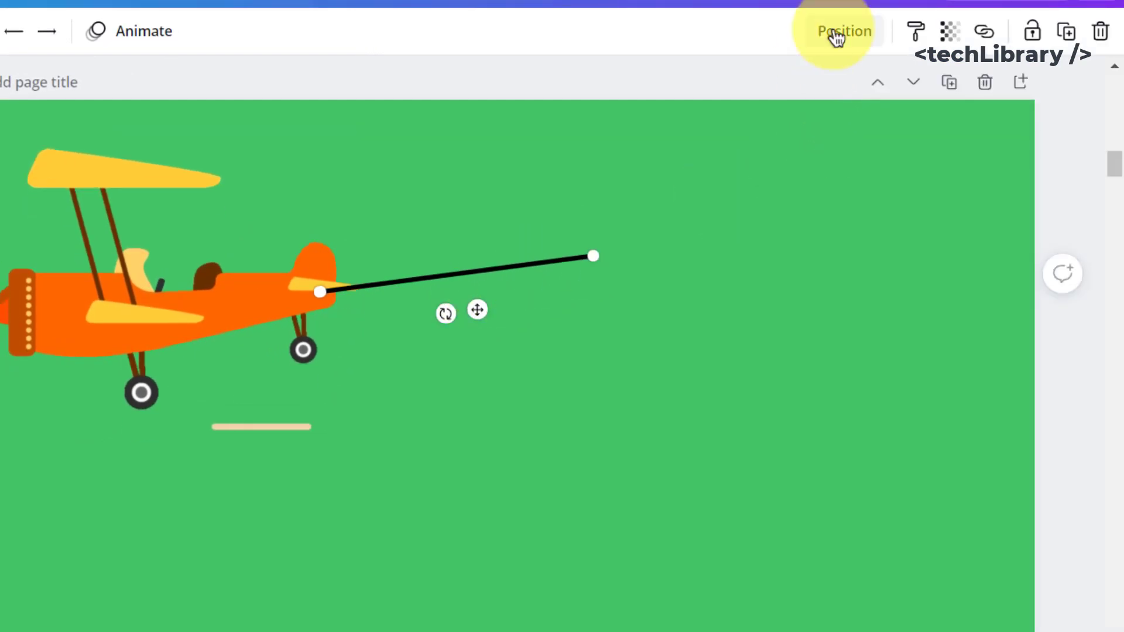
Send the tow line backward so it sits behind the biplane
left_click(839, 33)
left_click(773, 94)
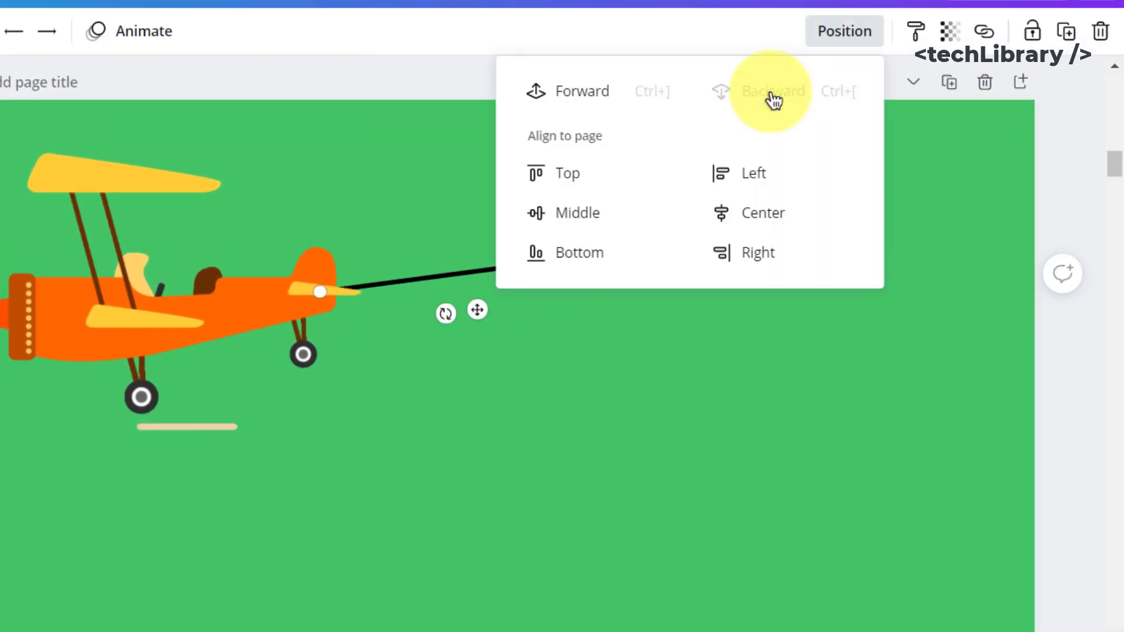
left_click(388, 276)
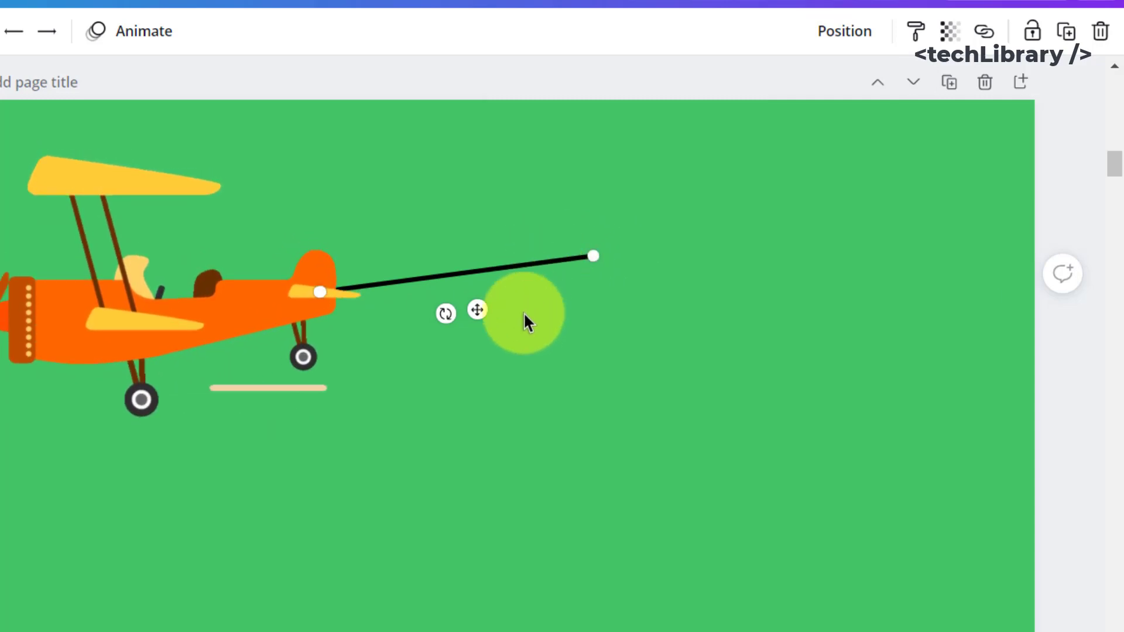
Duplicate the tow line and angle the copy downward from the tail so both lines form a V
key("alt")
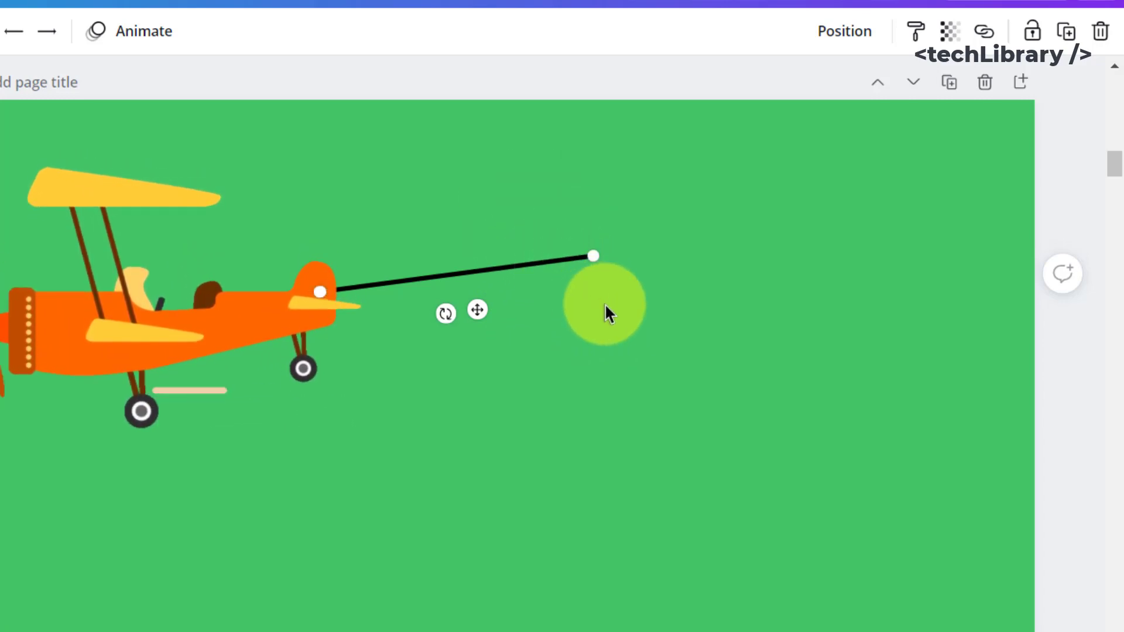
key("ctrl+d")
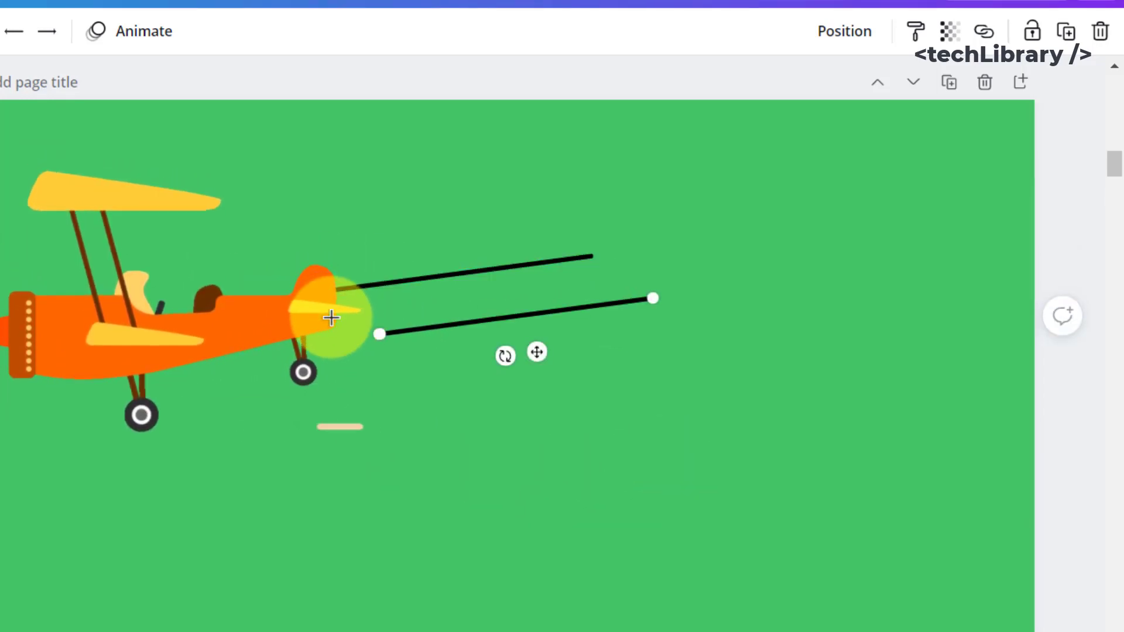
left_click(685, 373)
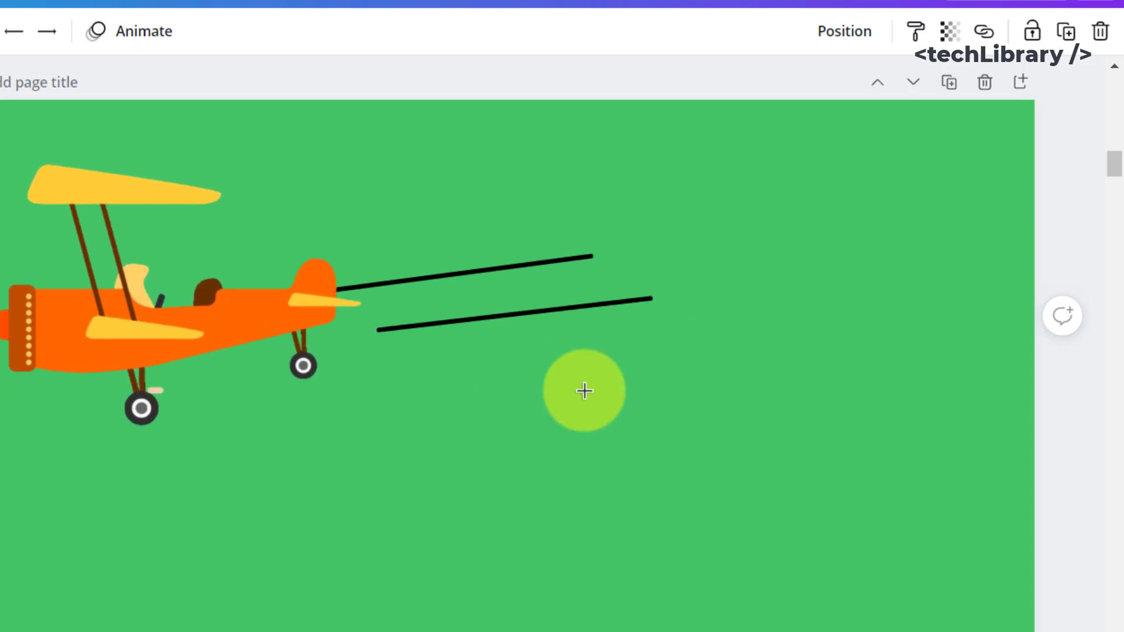
left_click_drag(651, 299, 599, 369)
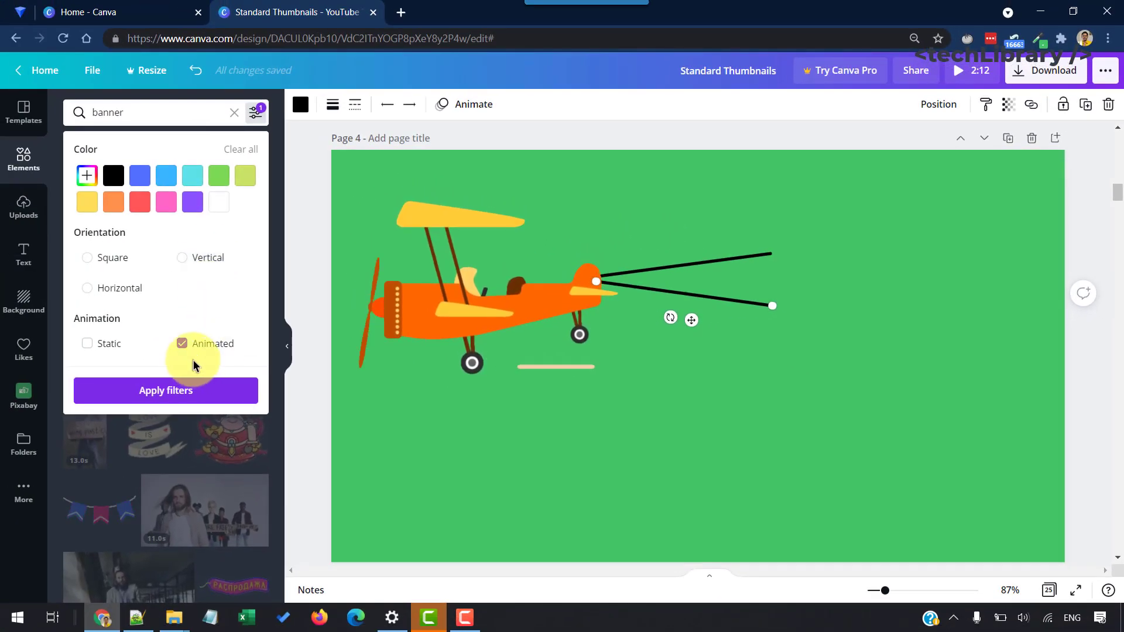
Search elements for "banner" without the Animated filter and place the cream torn-edge banner at the free ends of both tow lines
left_click(241, 150)
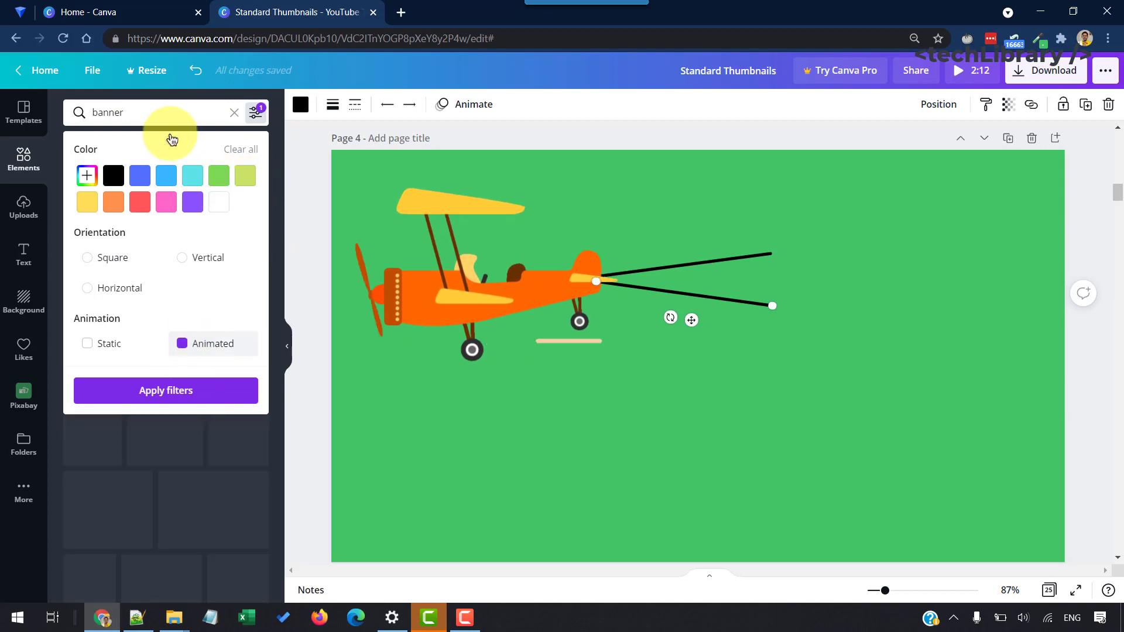
left_click(13, 114)
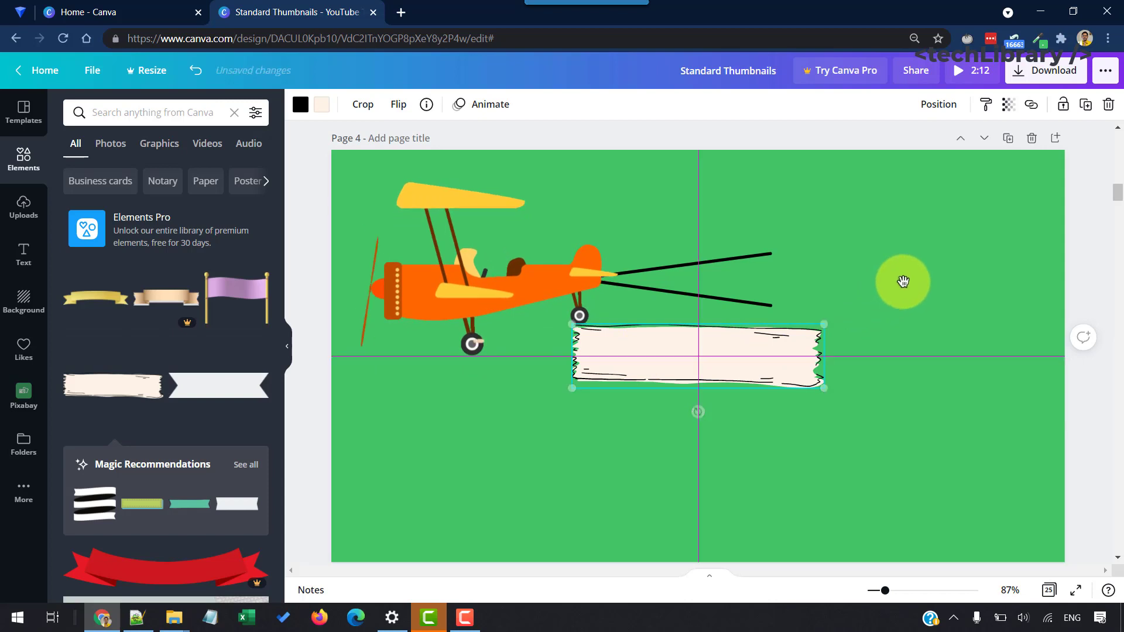
left_click_drag(627, 348, 834, 277)
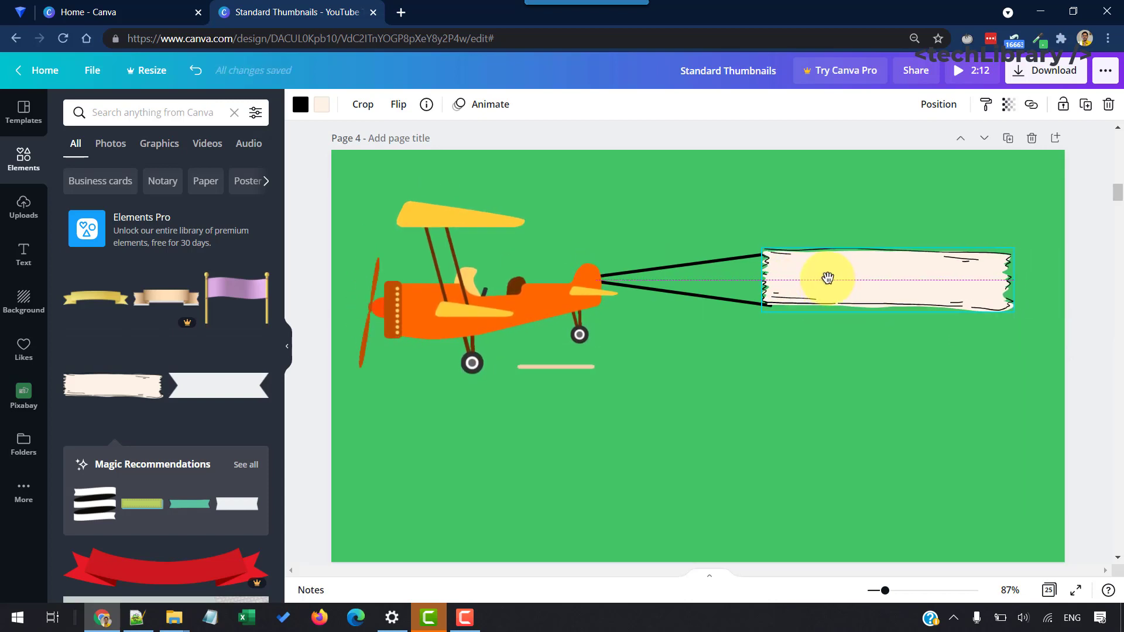
left_click(838, 325)
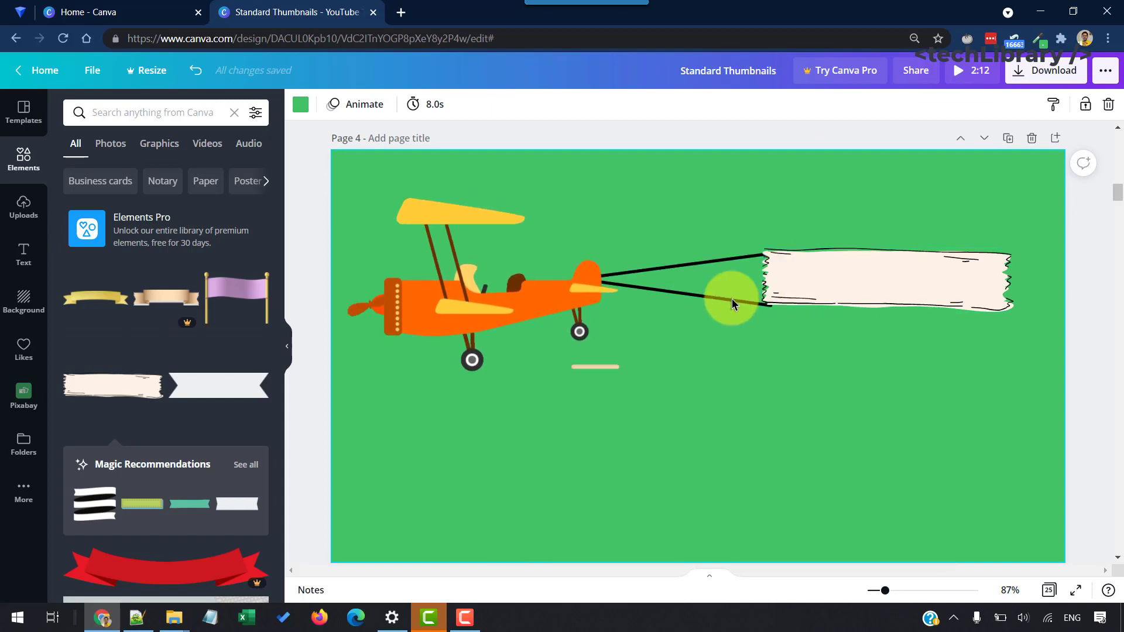
Add a heading reading "subscribed?" just below the cream banner
left_click(793, 285)
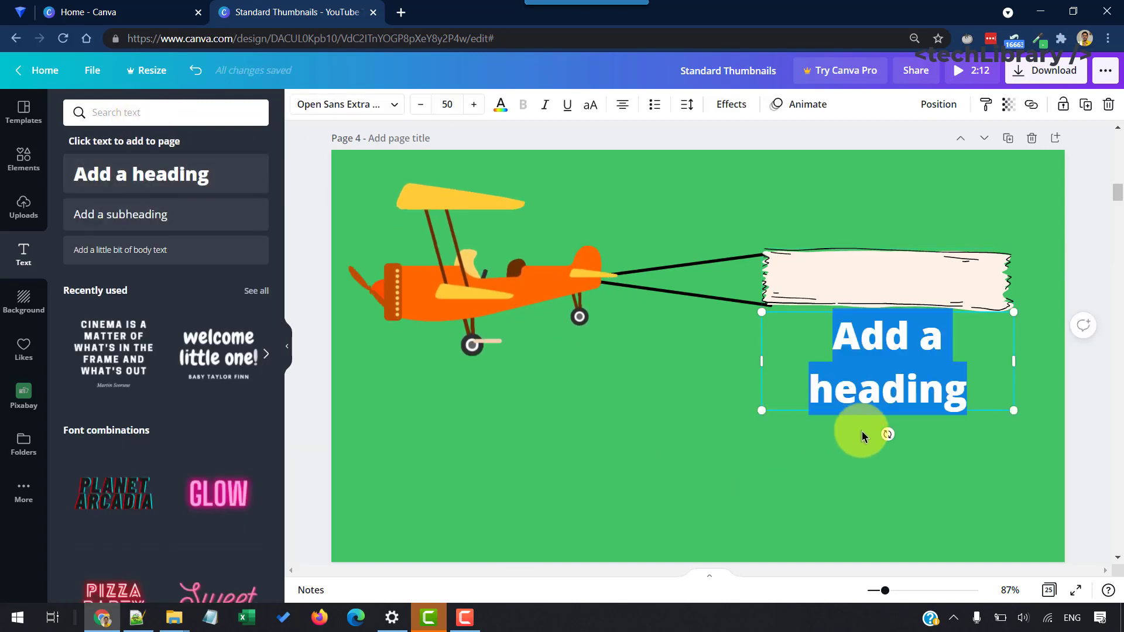
type("subscribe")
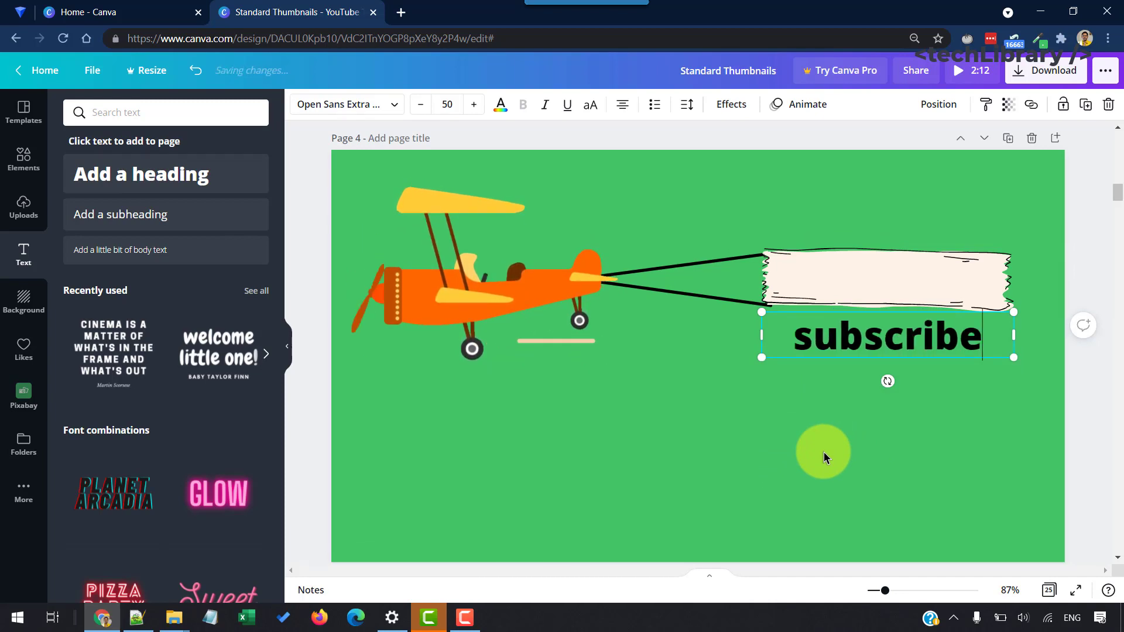
type("d?")
left_click(824, 420)
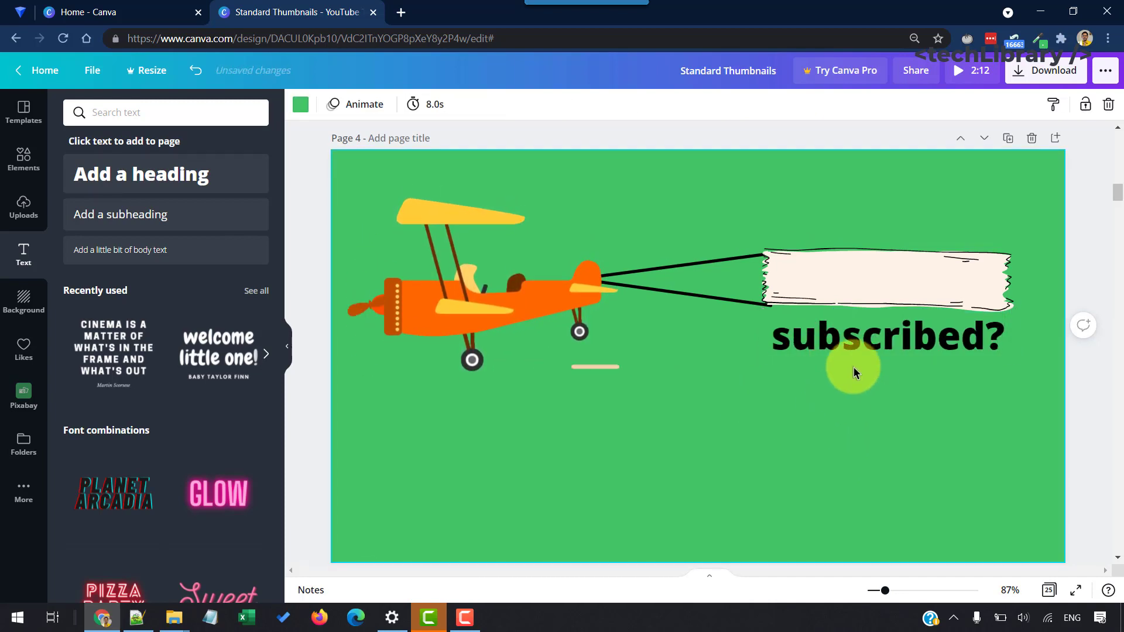
Change the font of the "subscribed?" heading to Chewy
left_click(890, 333)
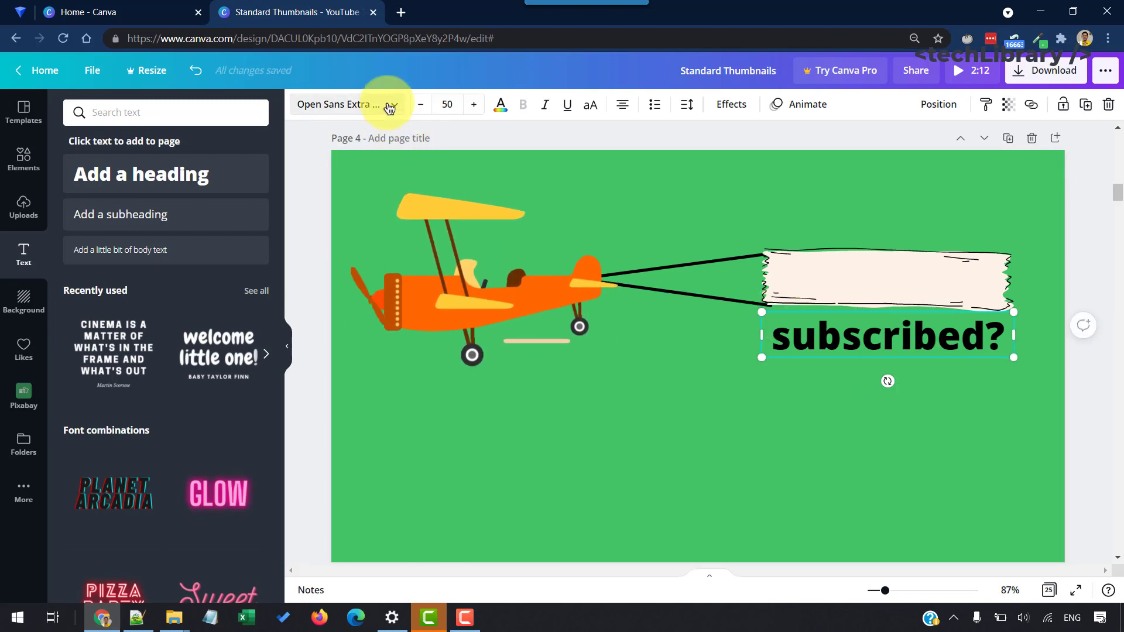
left_click(389, 107)
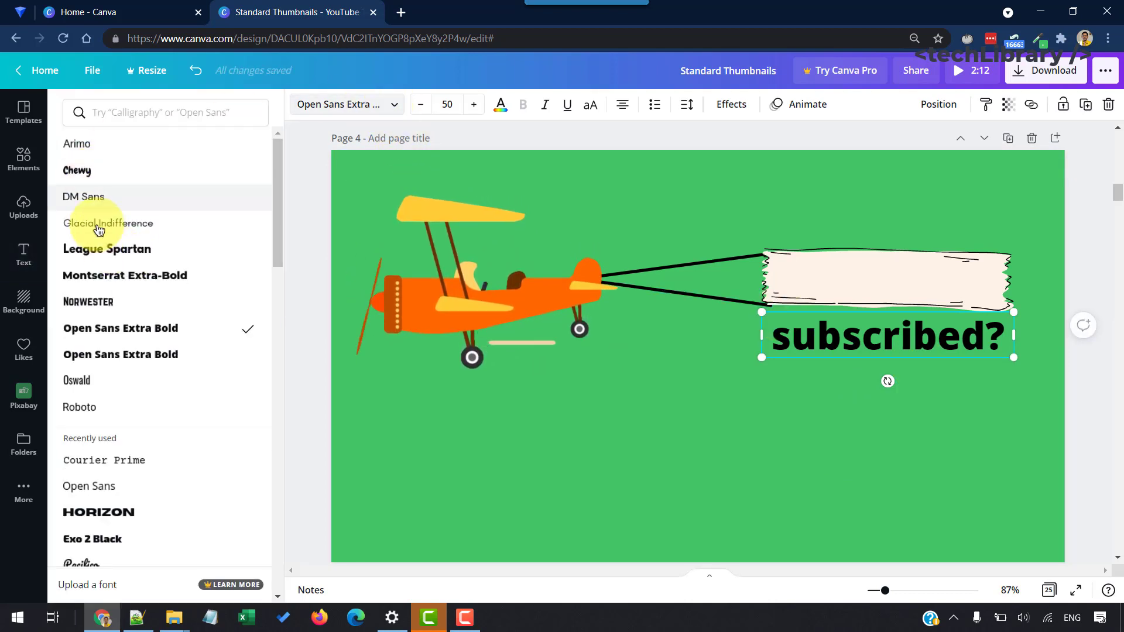
left_click(88, 173)
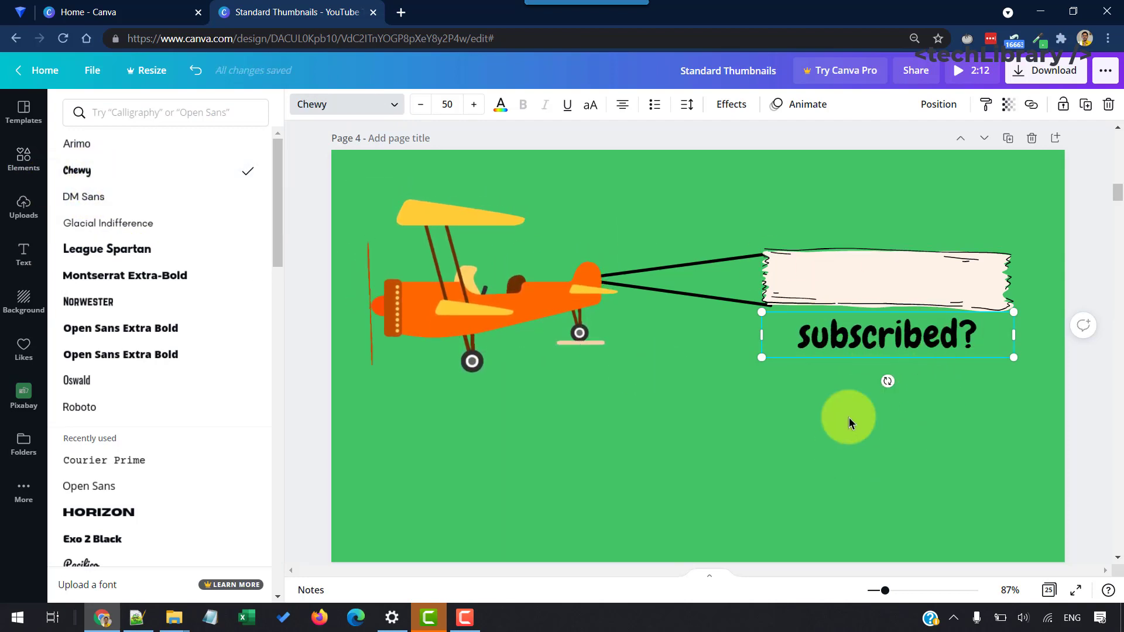
left_click(859, 356)
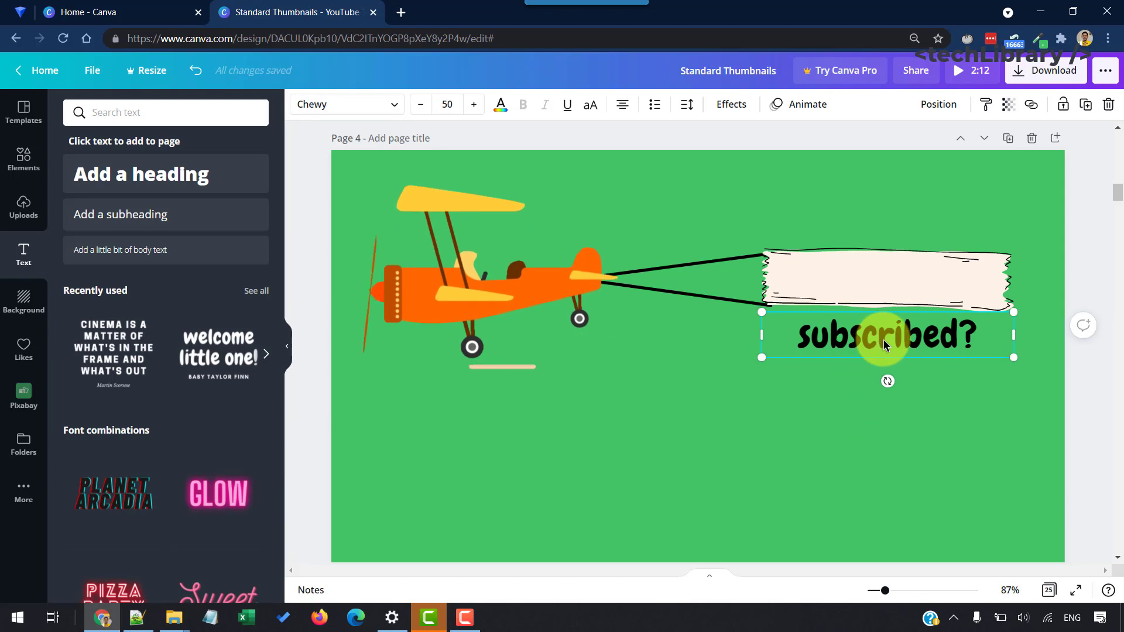
Move the "subscribed?" heading onto the cream banner and adjust it sideways until it sits centred
left_click_drag(883, 339, 869, 279)
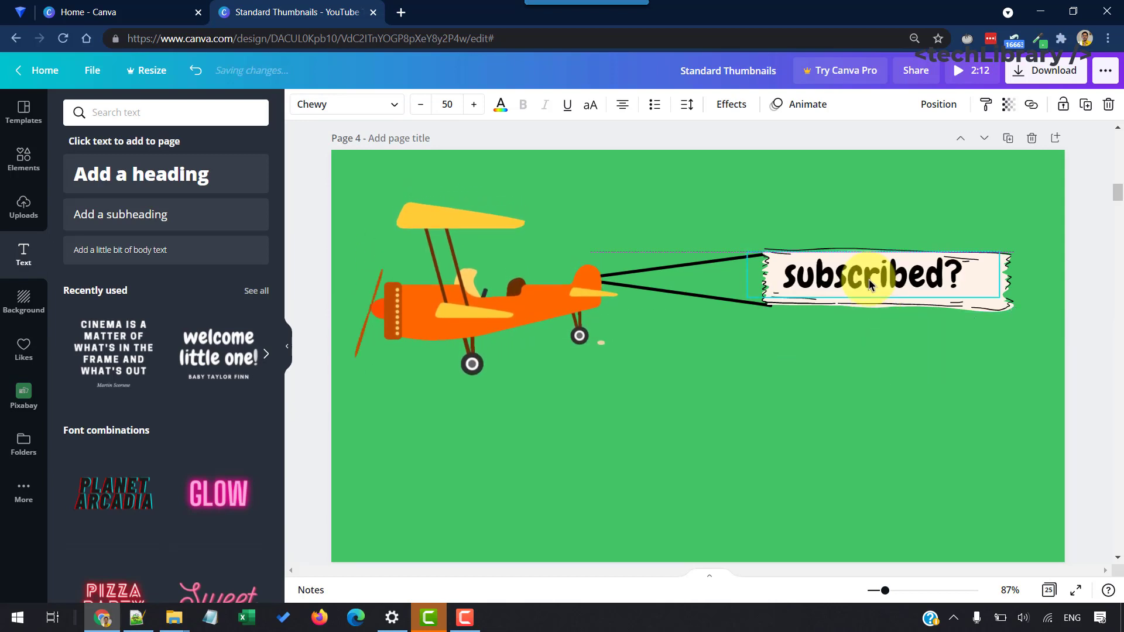
left_click(872, 284)
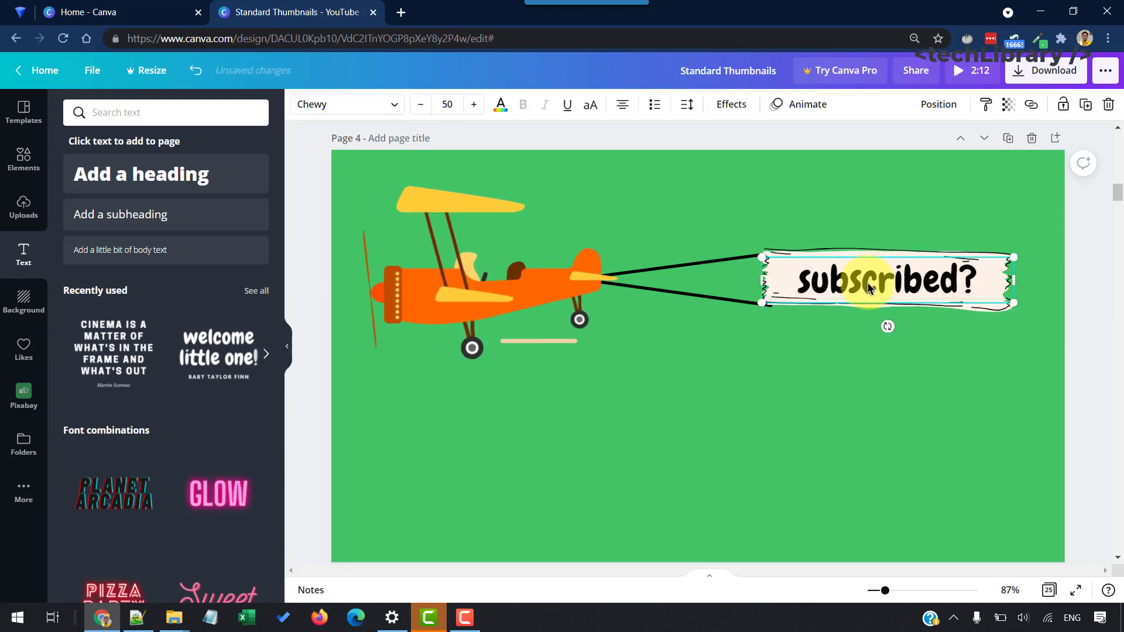
left_click_drag(862, 287, 844, 286)
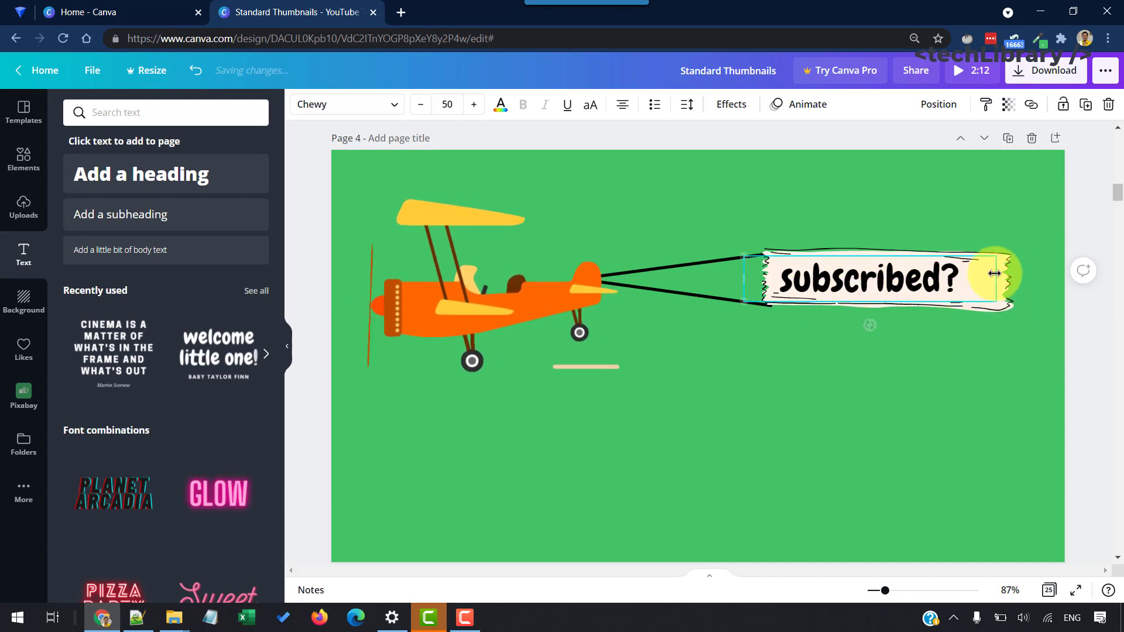
left_click(800, 371)
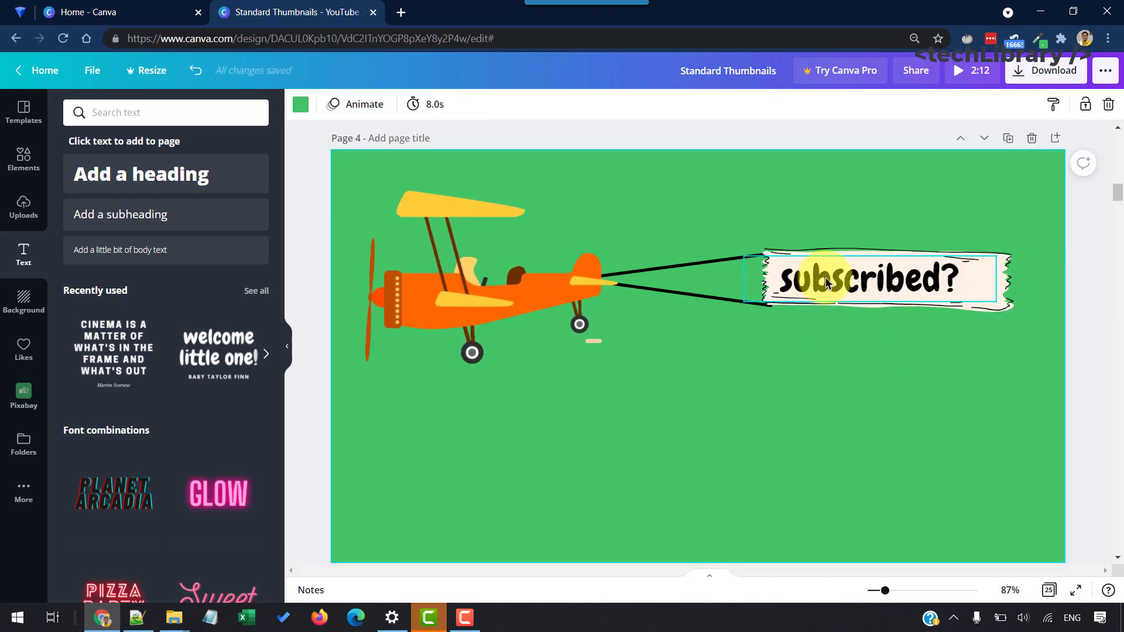
left_click(836, 283)
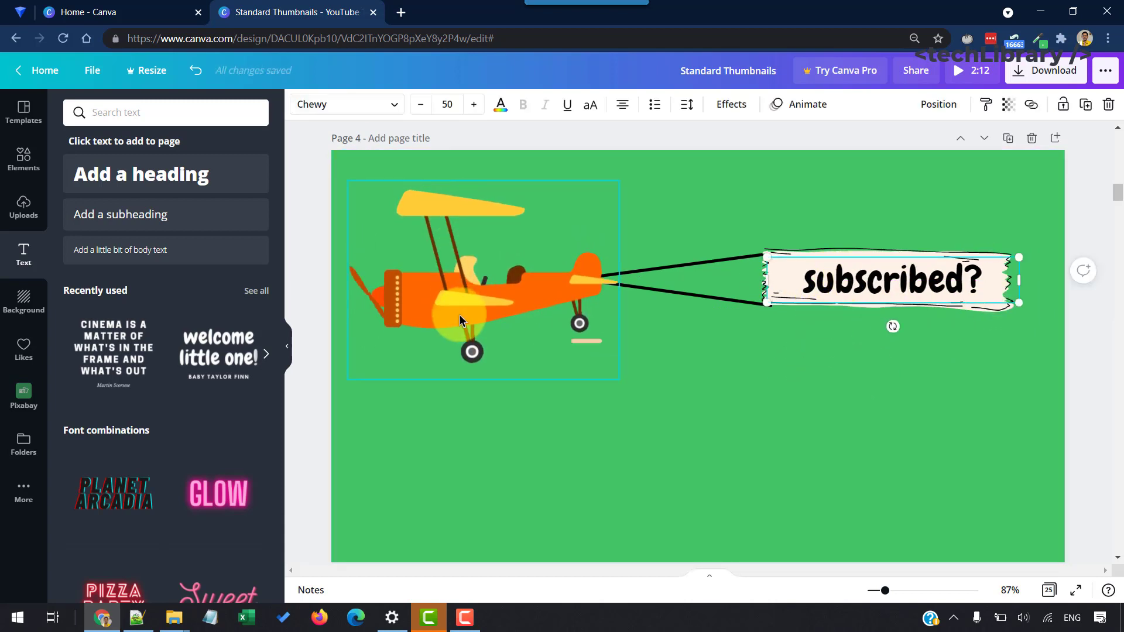
Nudge the biplane slightly toward the banner so its tail overlaps the starting ends of the tow lines
left_click(452, 297)
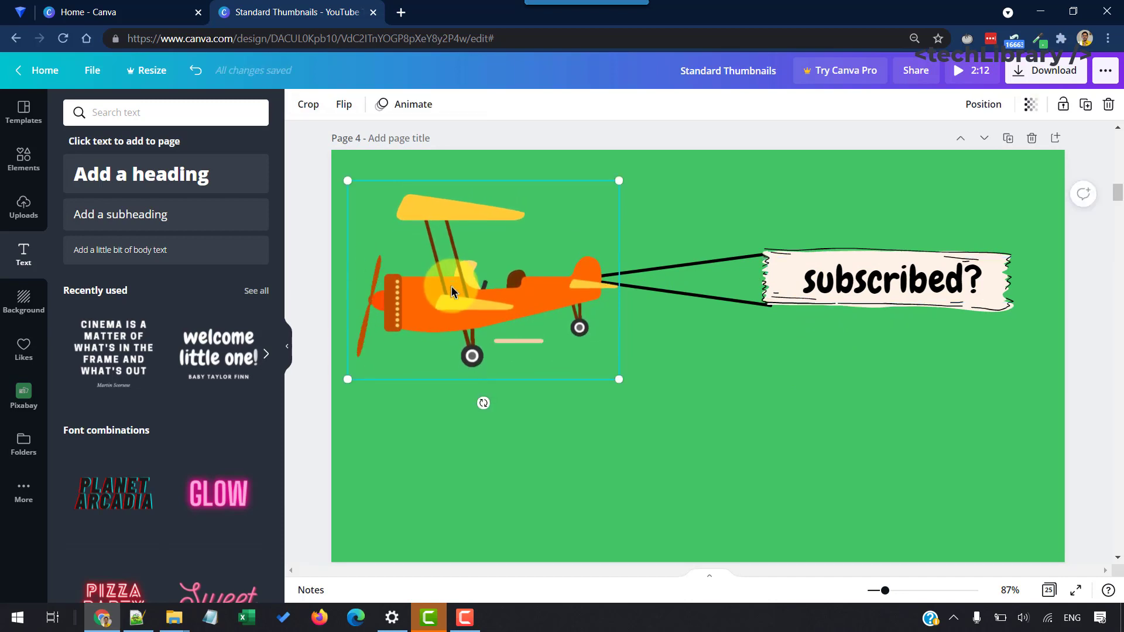
left_click_drag(452, 286, 455, 287)
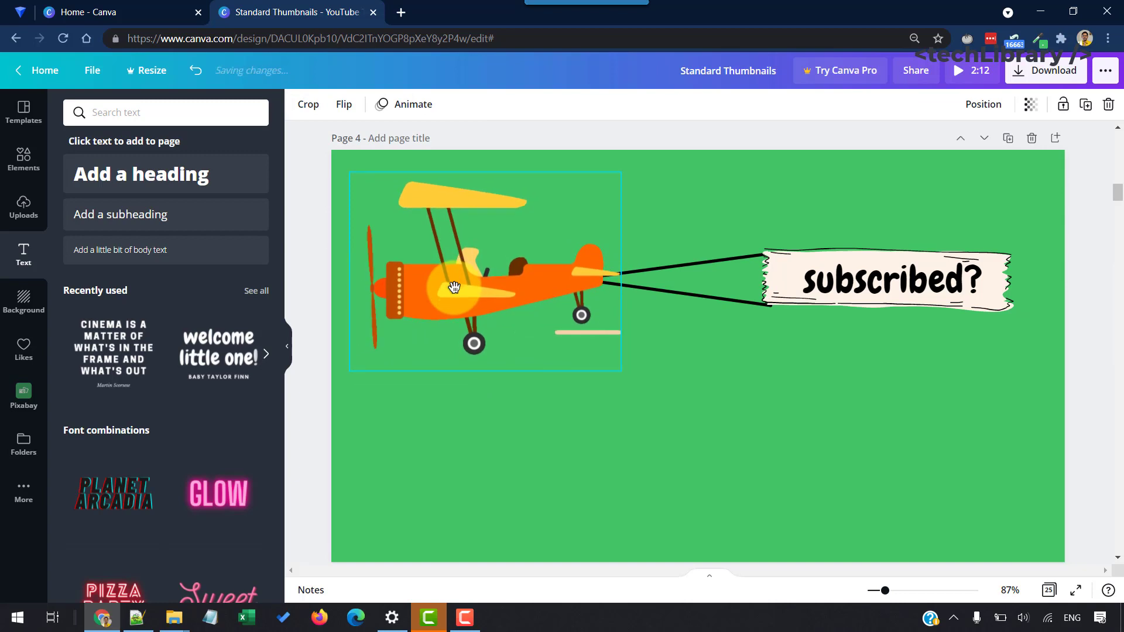
mouse_move(471, 298)
left_mouse_down()
mouse_move(465, 287)
mouse_move(475, 297)
left_mouse_up()
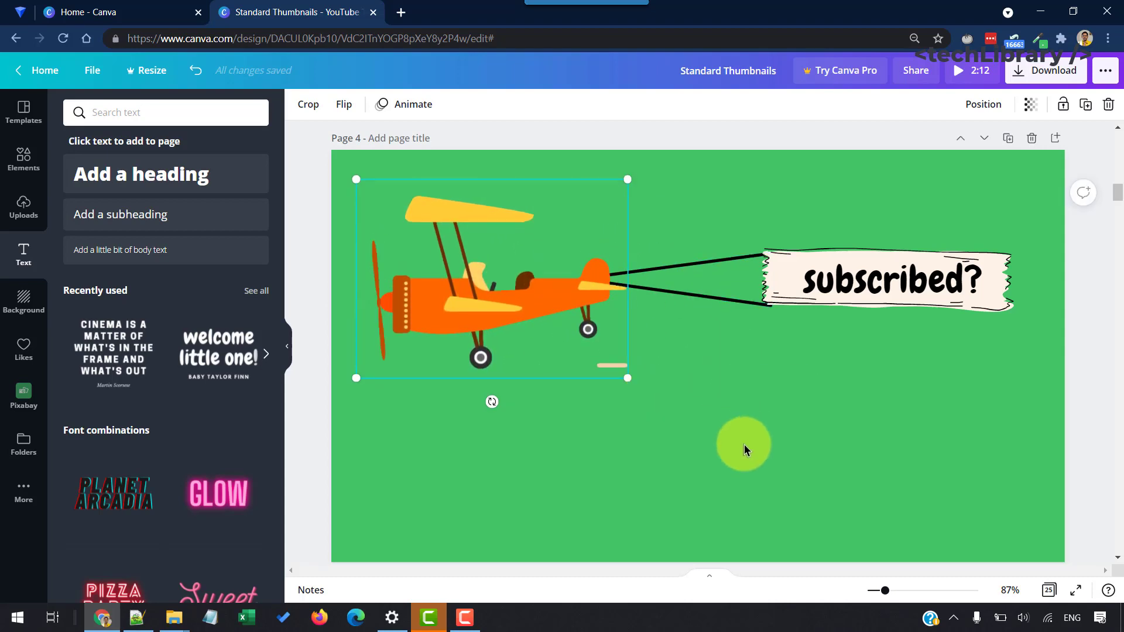
left_click(743, 444)
Search elements for "like" with the Animated filter applied and browse to the floating thumbs-up animation
left_click(23, 158)
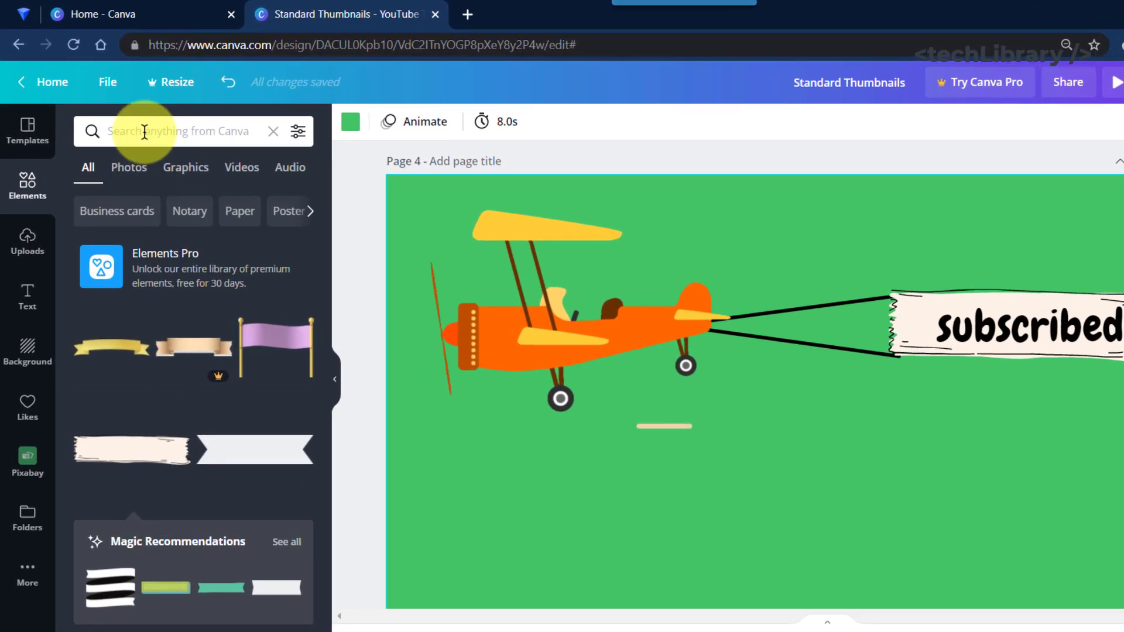
left_click(145, 132)
type("like")
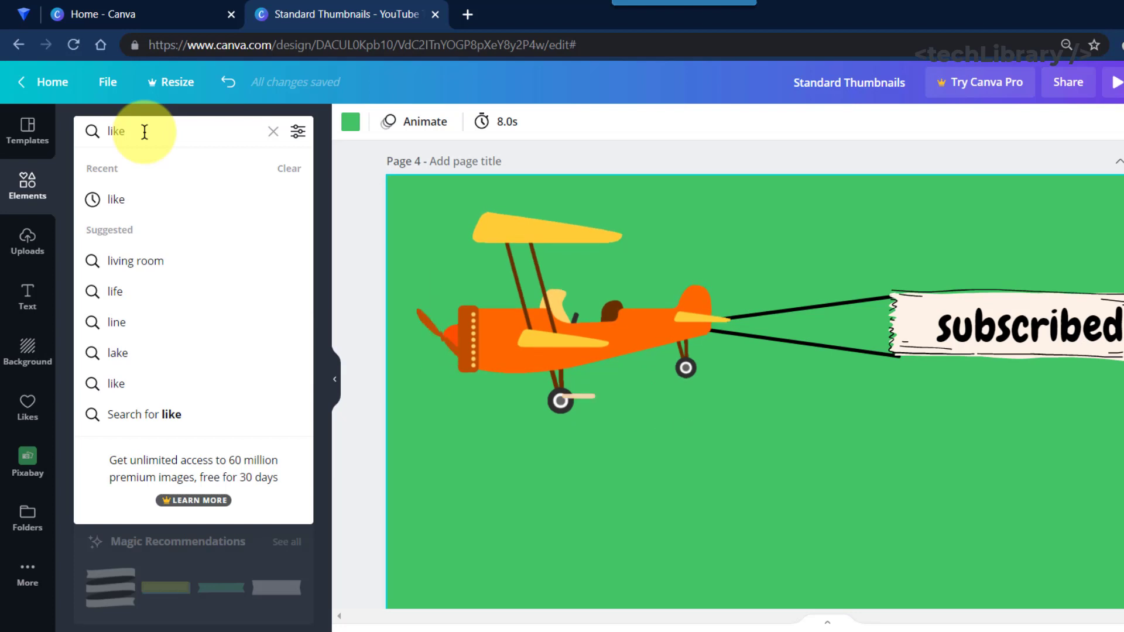
key("Return")
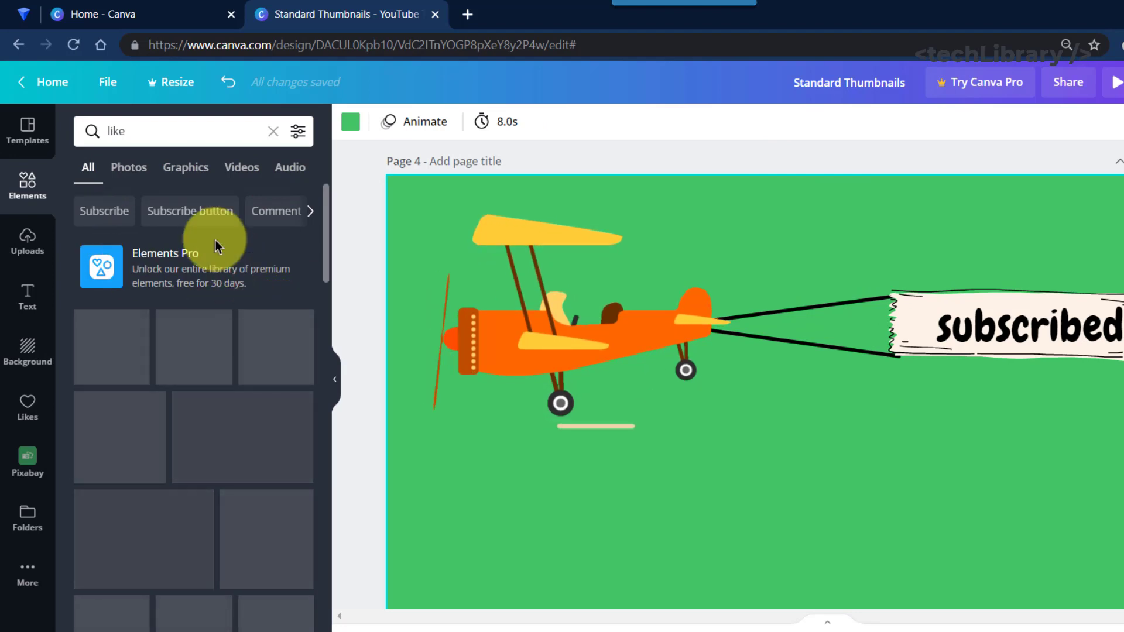
left_click(298, 131)
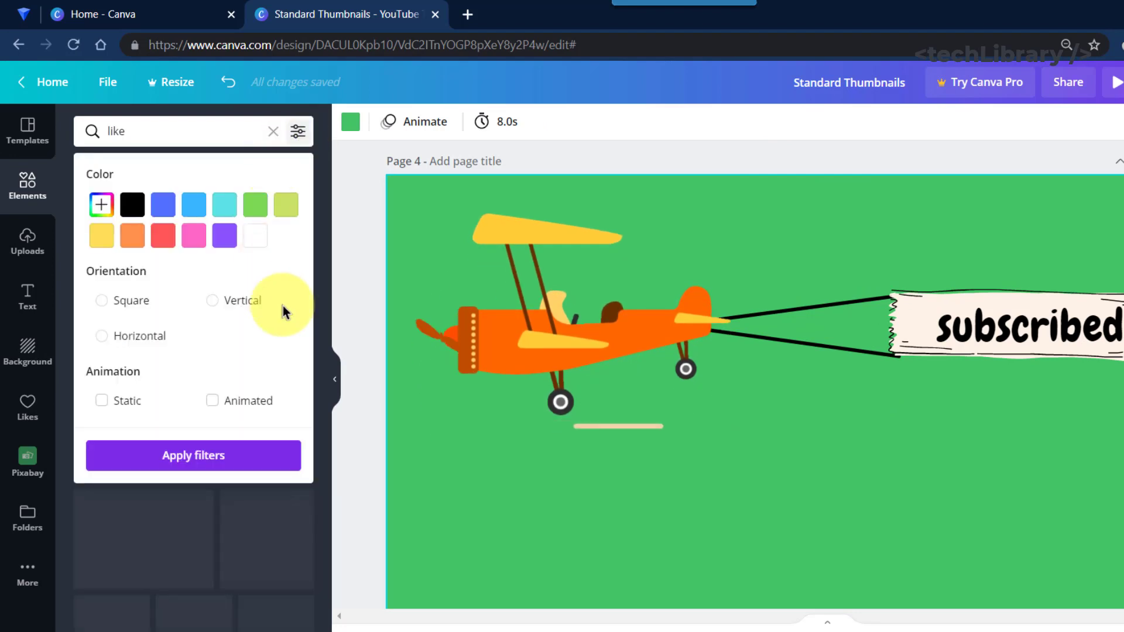
left_click(204, 457)
scroll(117, 439, "down", 5)
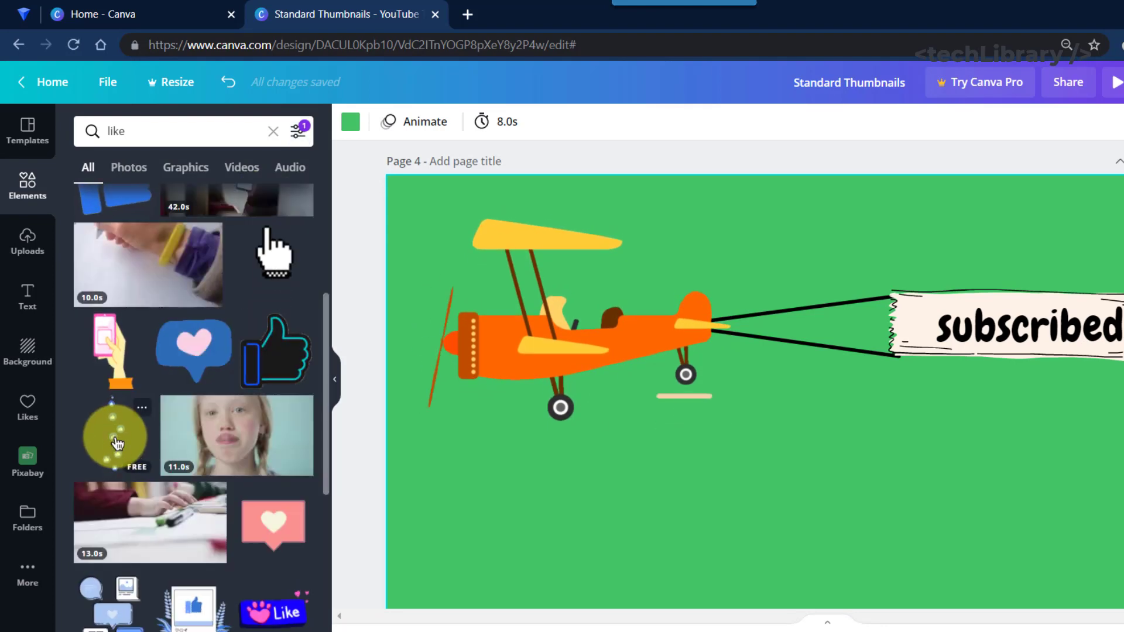
Add the floating thumbs-up animation, fit it sideways between the tow lines from tail to banner, and send it backward
left_click(117, 443)
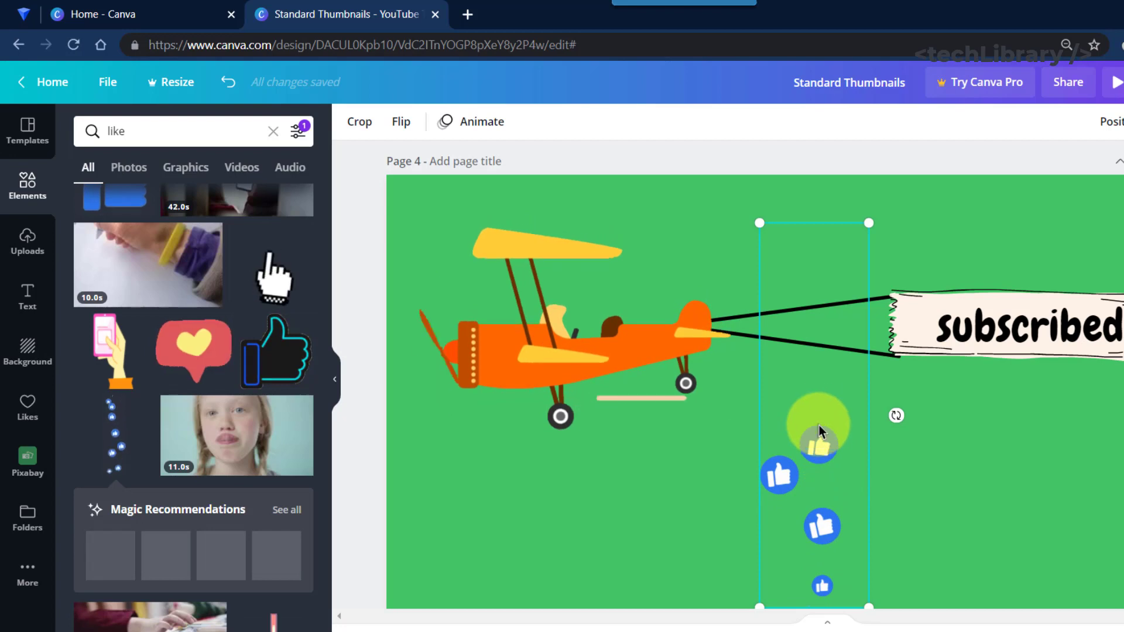
left_click_drag(869, 607, 814, 415)
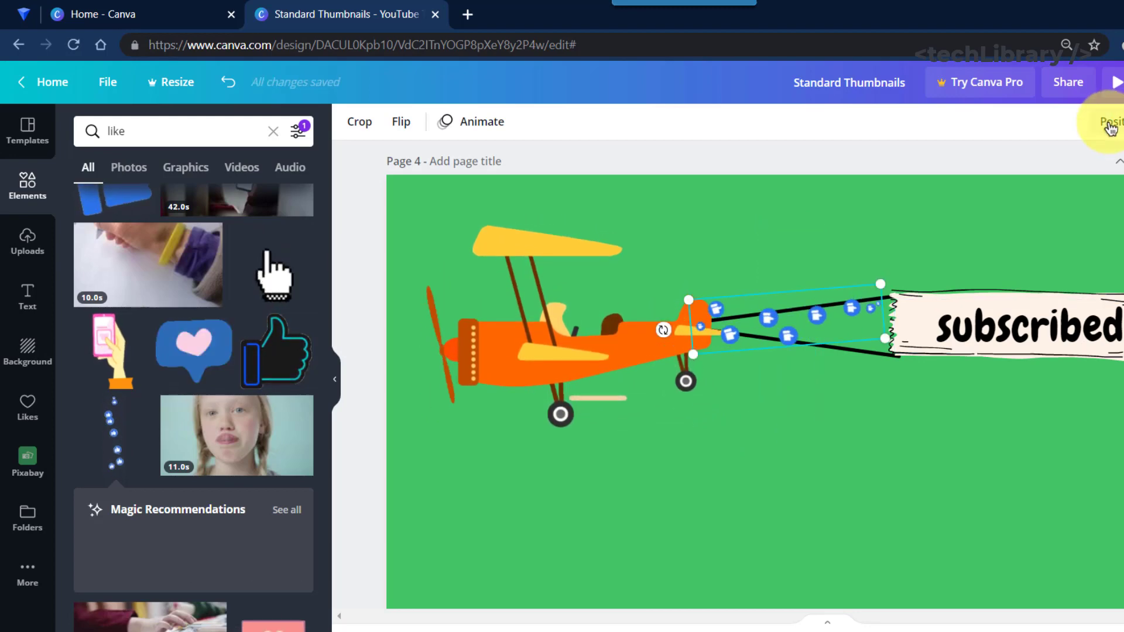
left_click(1113, 120)
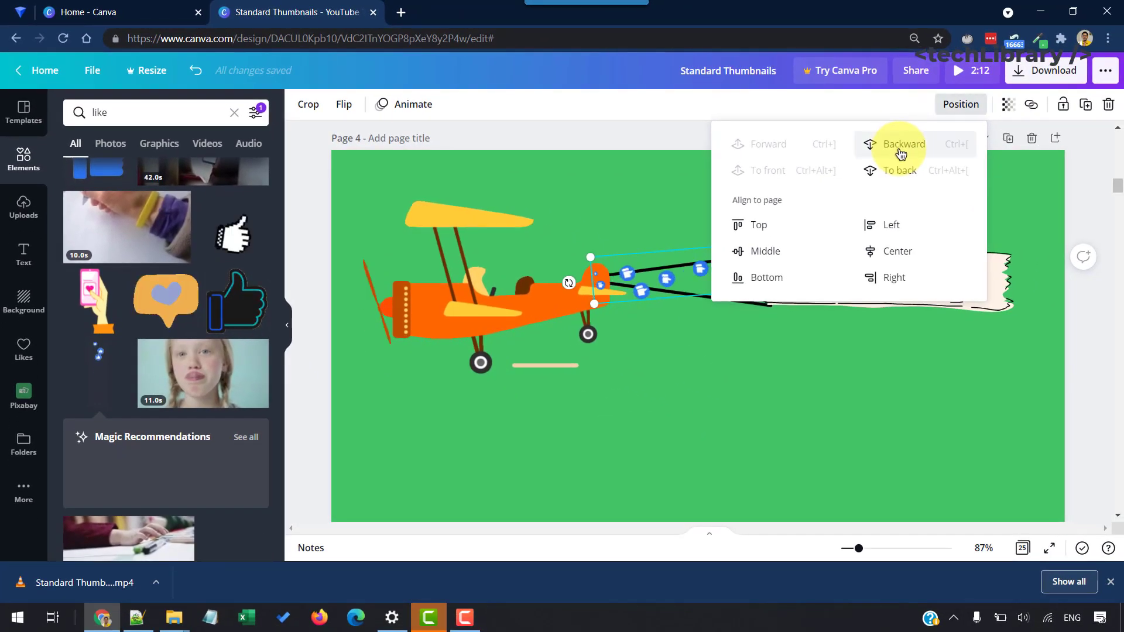
left_click(901, 151)
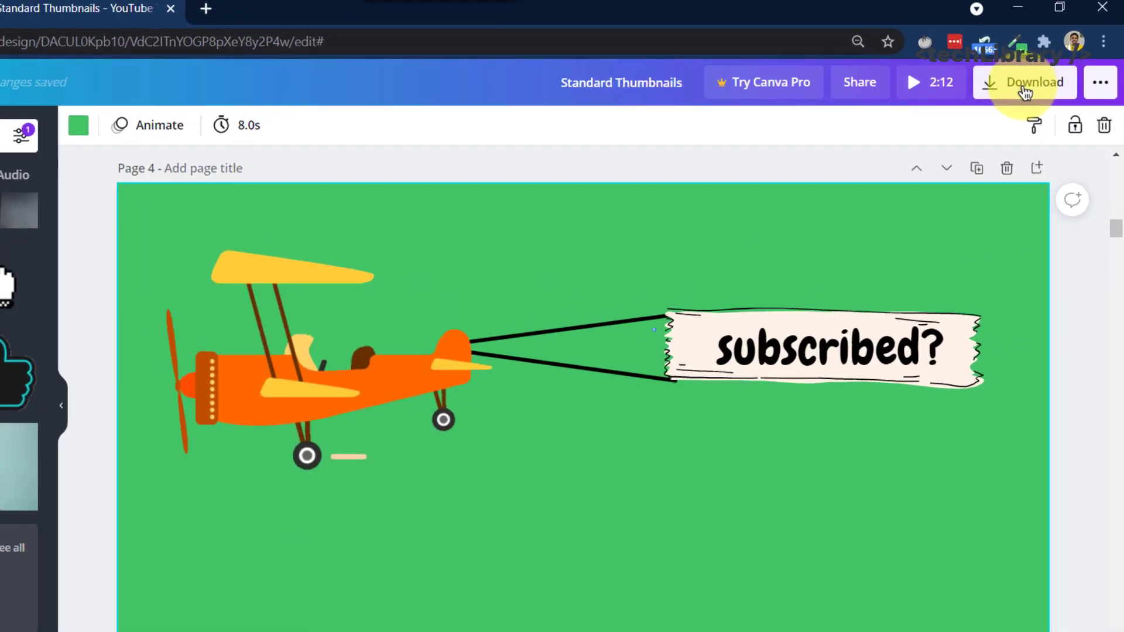
Open the download settings and choose MP4 Video as the file type
left_click(1046, 75)
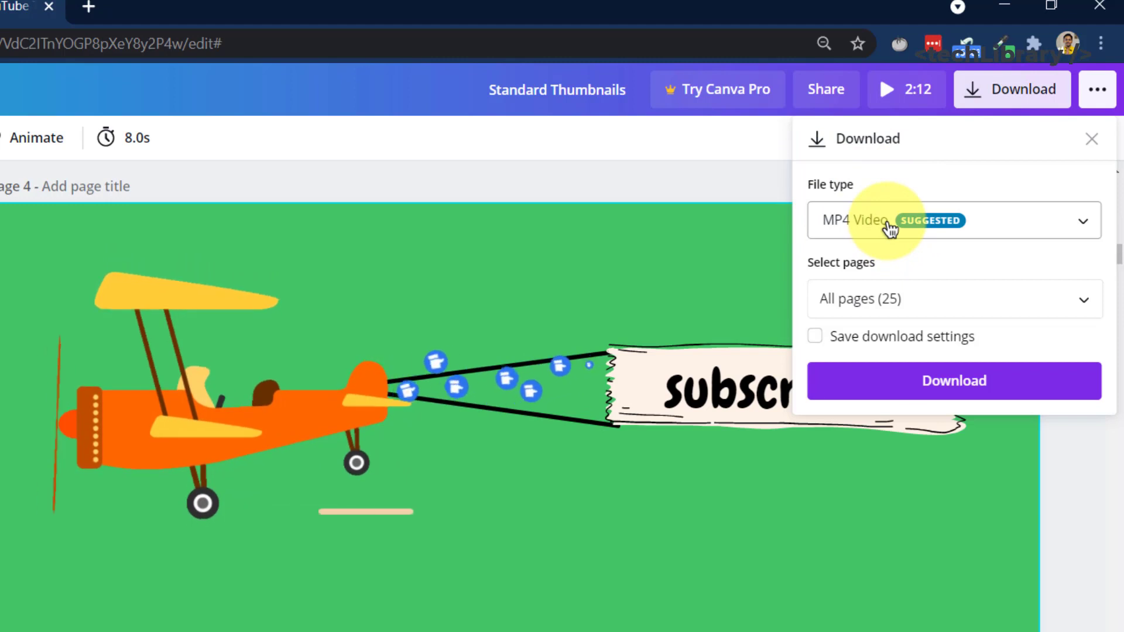
left_click(889, 227)
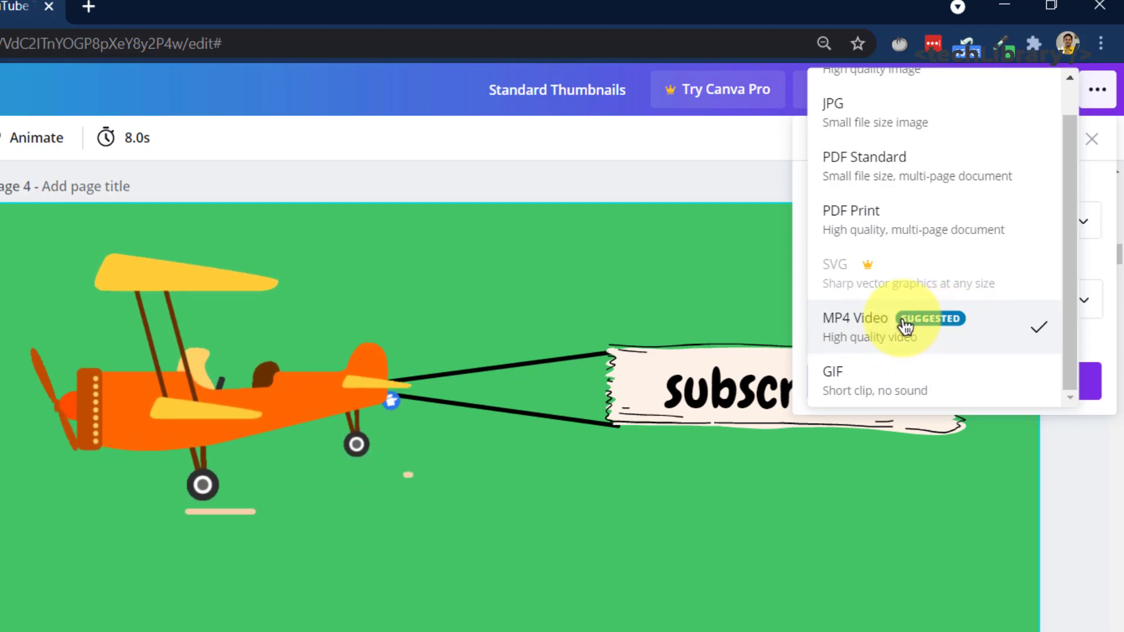
left_click(882, 327)
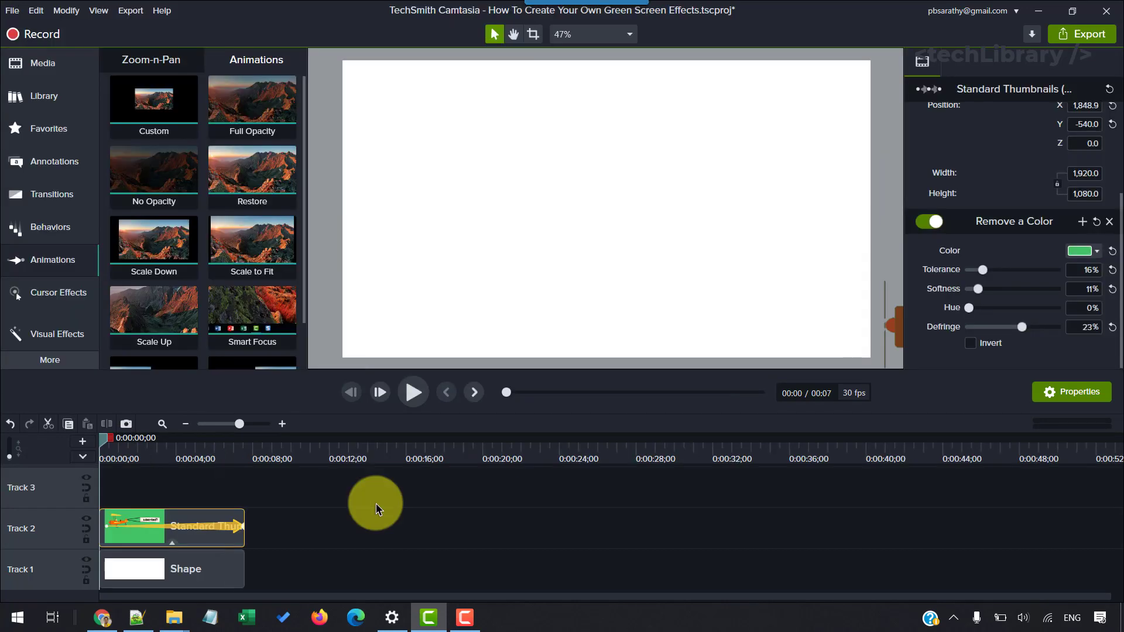
Switch to Camtasia and play the timeline from the start to preview the keyed biplane clip over the white shape
left_click(375, 505)
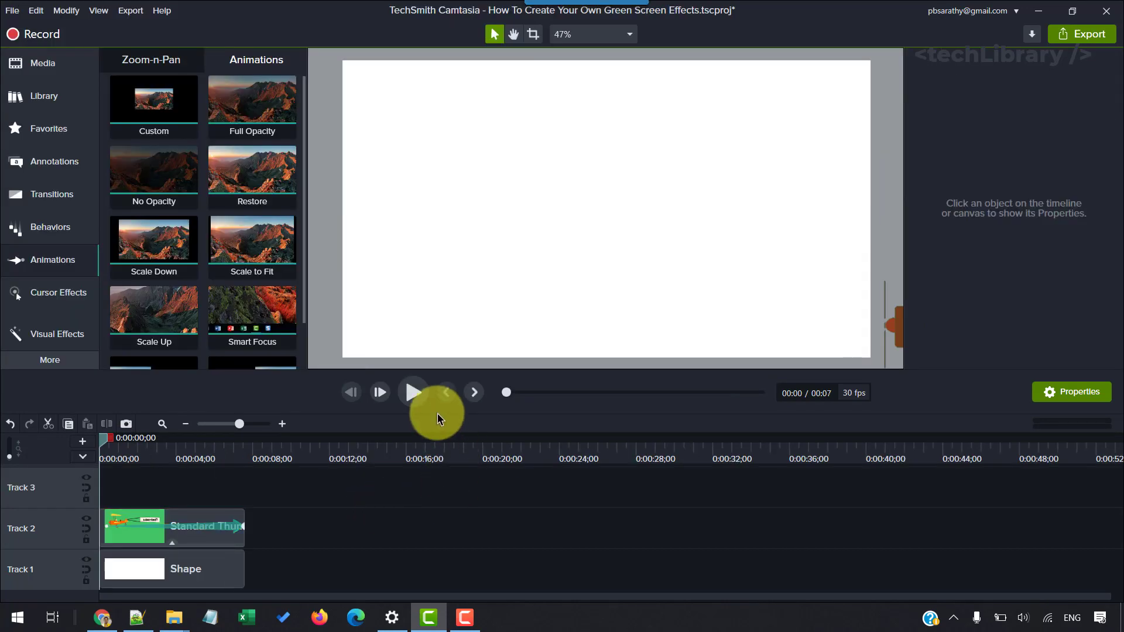
left_click(414, 393)
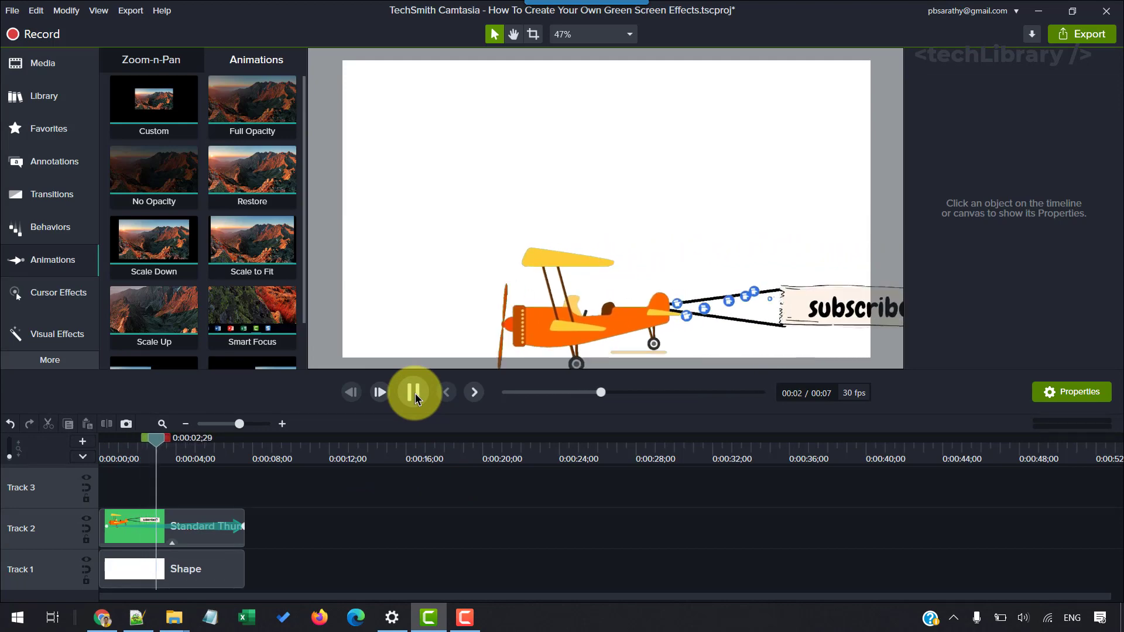